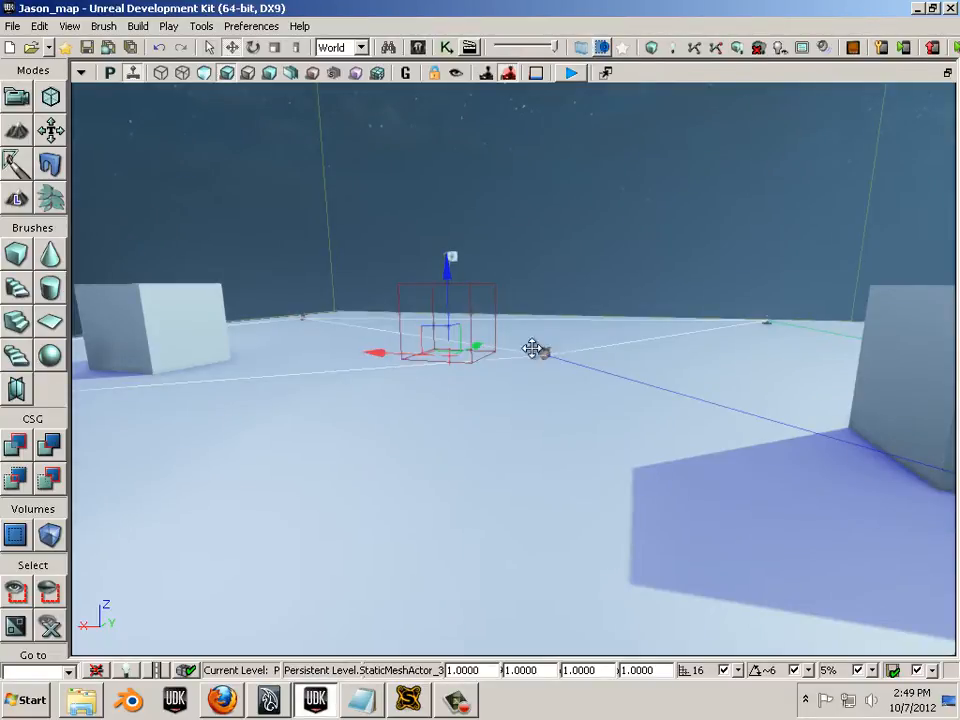
- Select the path node and start a Build All of Jason_map: geometry, lighting and AI paths
{"action": "left_click", "coordinate": [534, 349]}
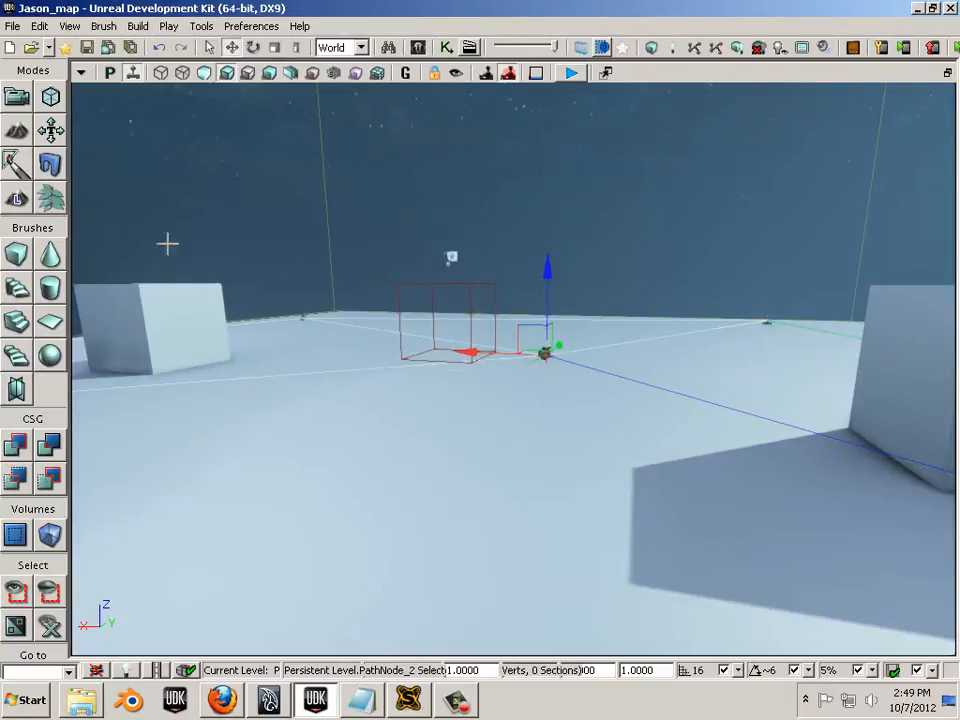
{"action": "left_click", "coordinate": [12, 26]}
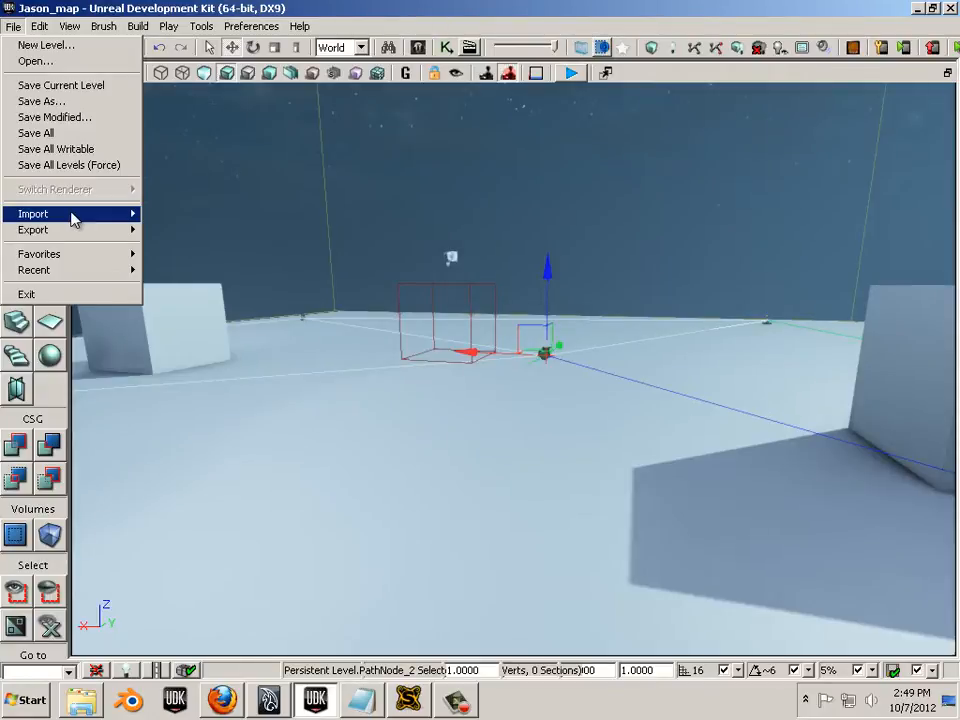
{"action": "mouse_move", "coordinate": [138, 26]}
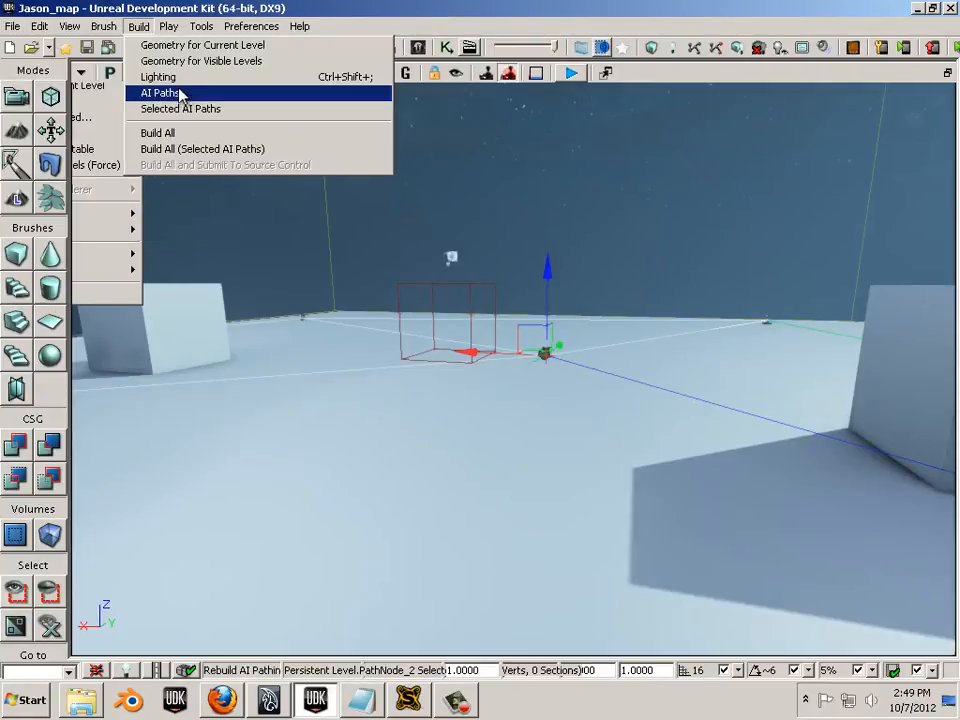
{"action": "left_click", "coordinate": [185, 140]}
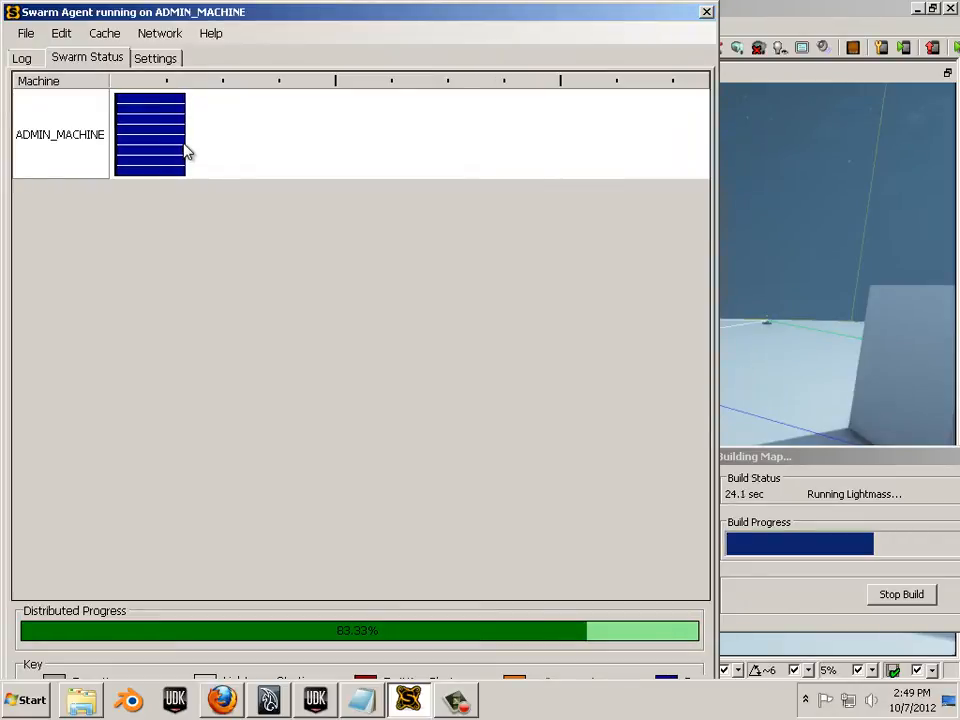
- Close the Swarm Agent window once the Lightmass lighting job reaches 100%
{"action": "mouse_move", "coordinate": [185, 151]}
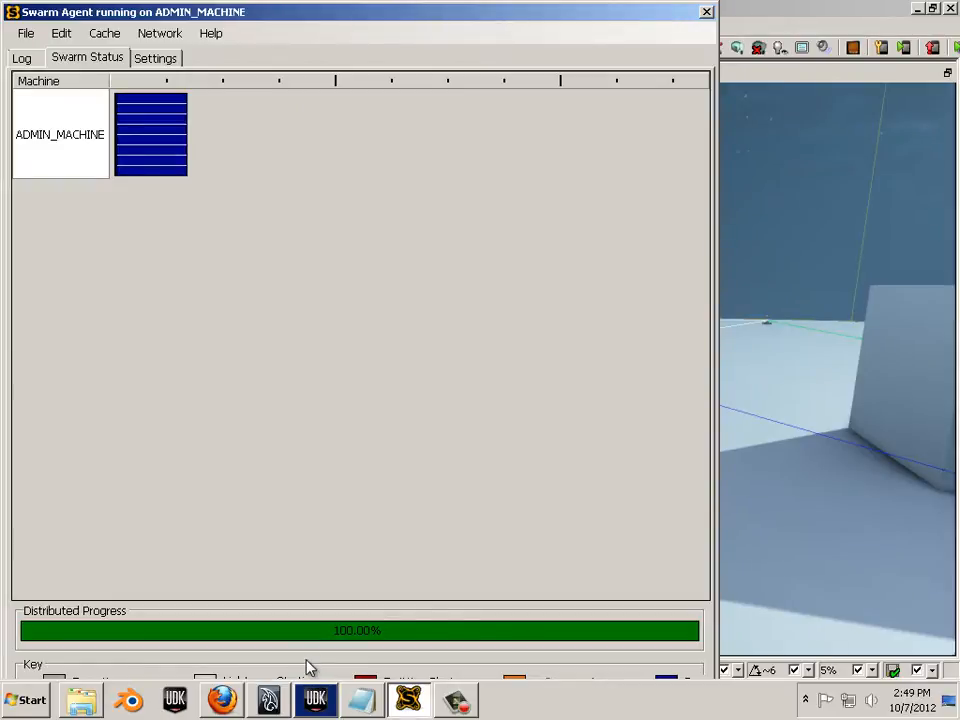
{"action": "left_click", "coordinate": [707, 12]}
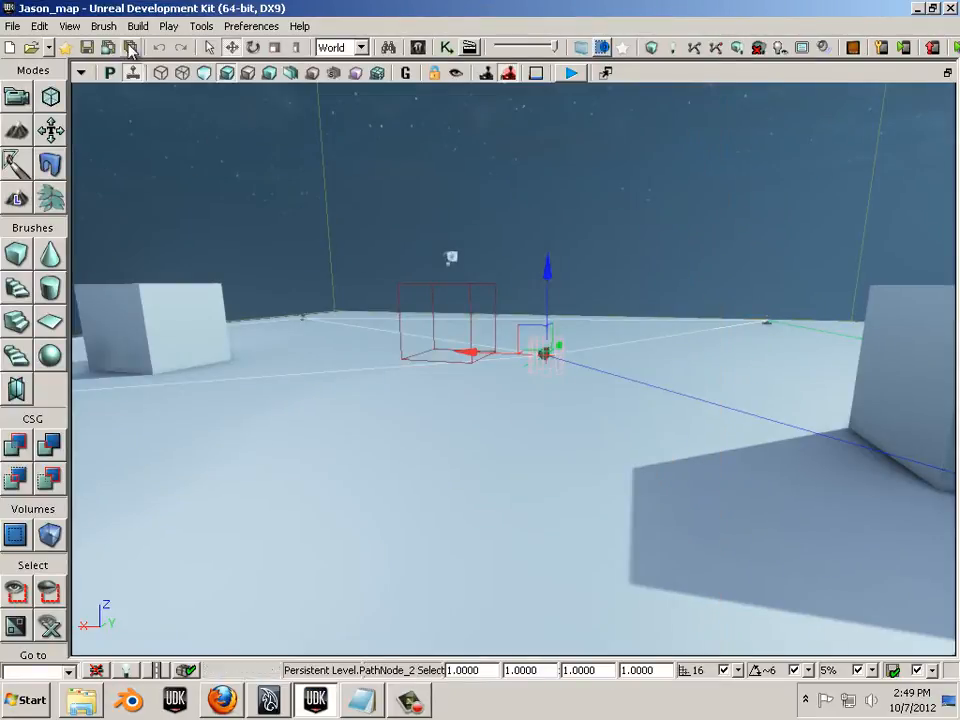
- Save the map over Jason_map.udk in C:\UDK\UDK-2012-07\UDKGame\Content\Maps, confirming the replacement
{"action": "left_click", "coordinate": [14, 26]}
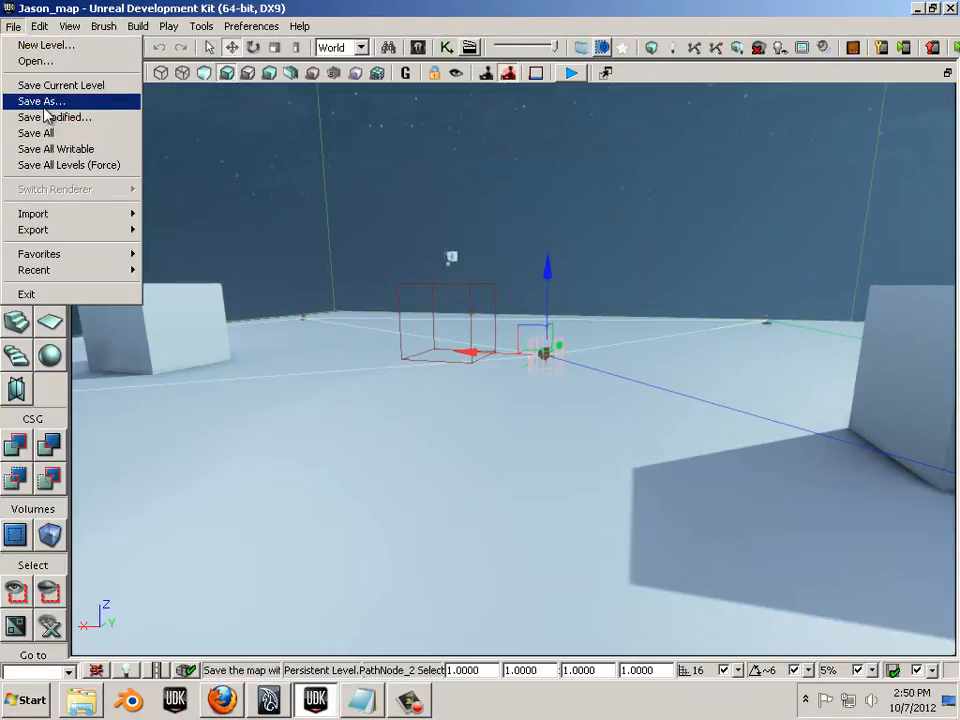
{"action": "left_click", "coordinate": [44, 104]}
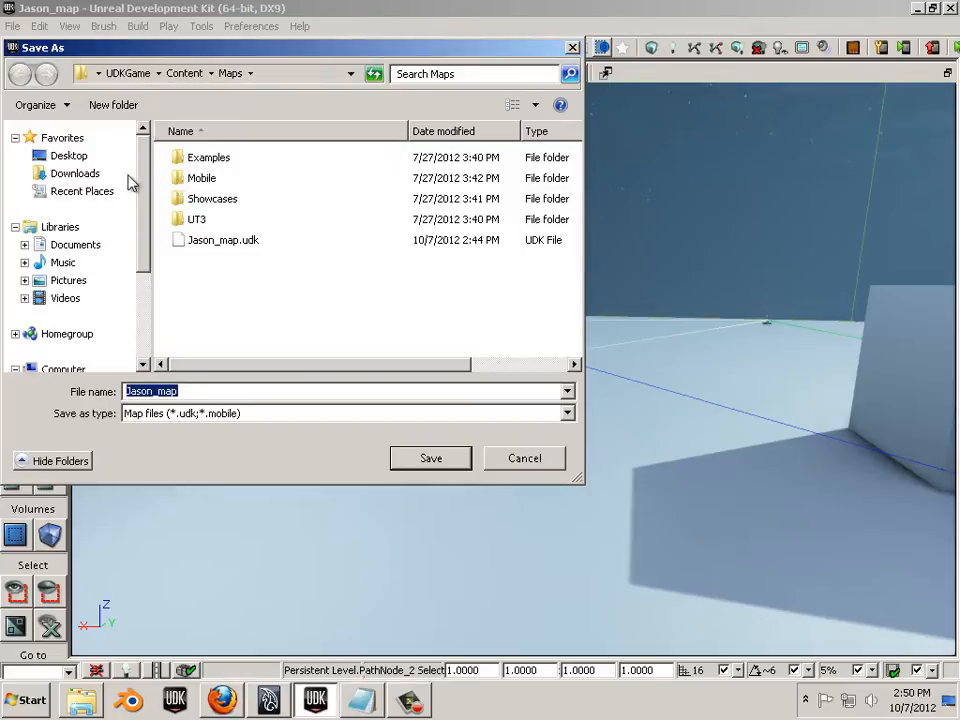
{"action": "left_click_drag", "start_coordinate": [141, 184], "coordinate": [43, 257]}
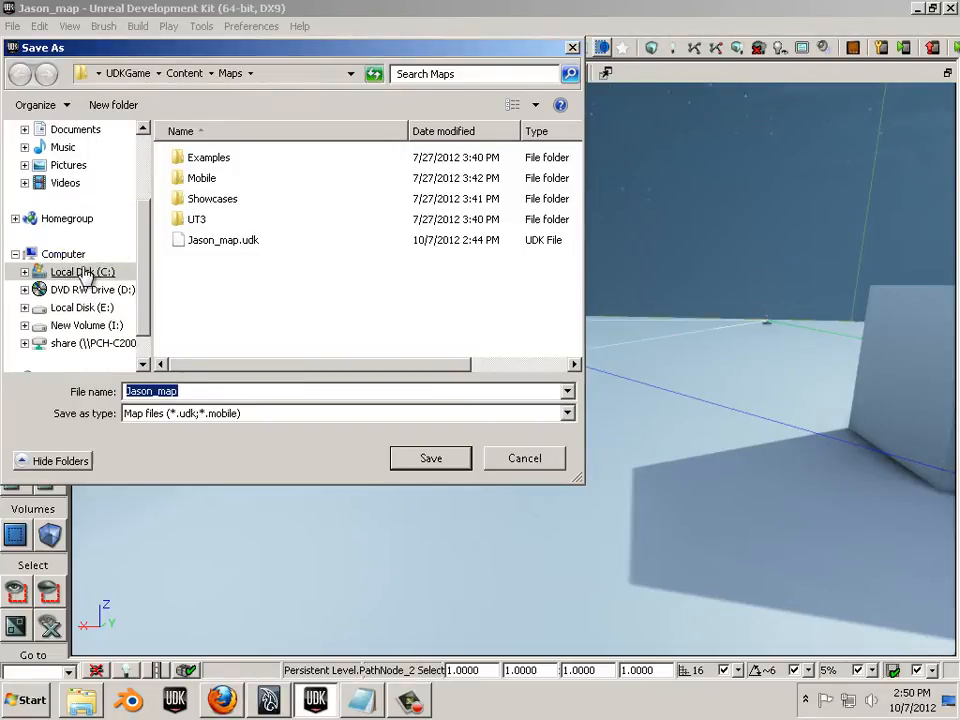
{"action": "left_click", "coordinate": [84, 274]}
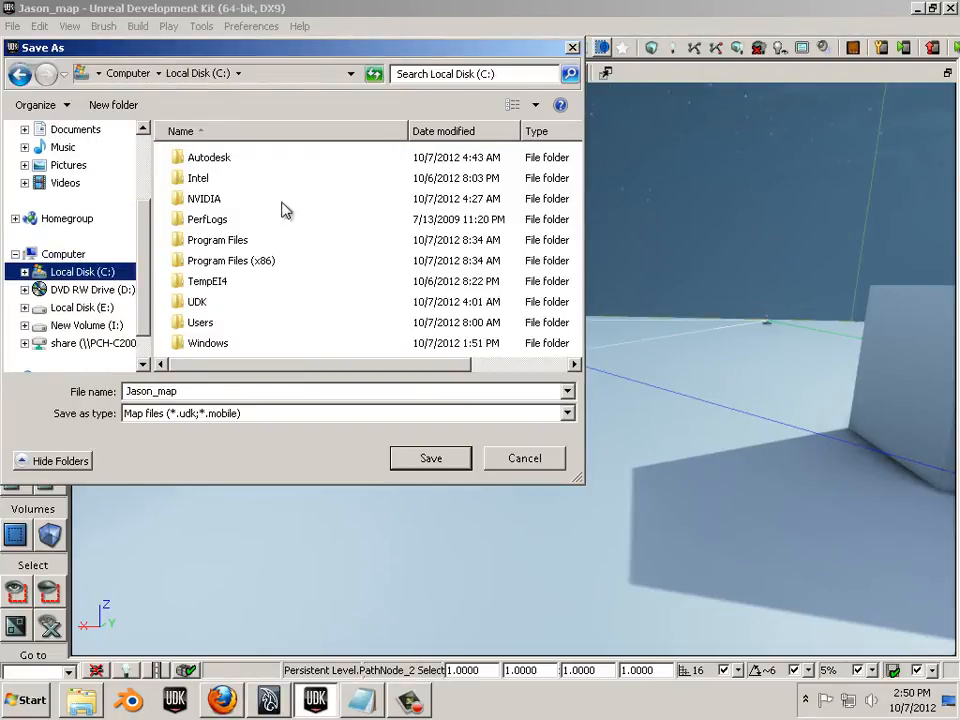
{"action": "double_click", "coordinate": [197, 301]}
{"action": "double_click", "coordinate": [213, 162]}
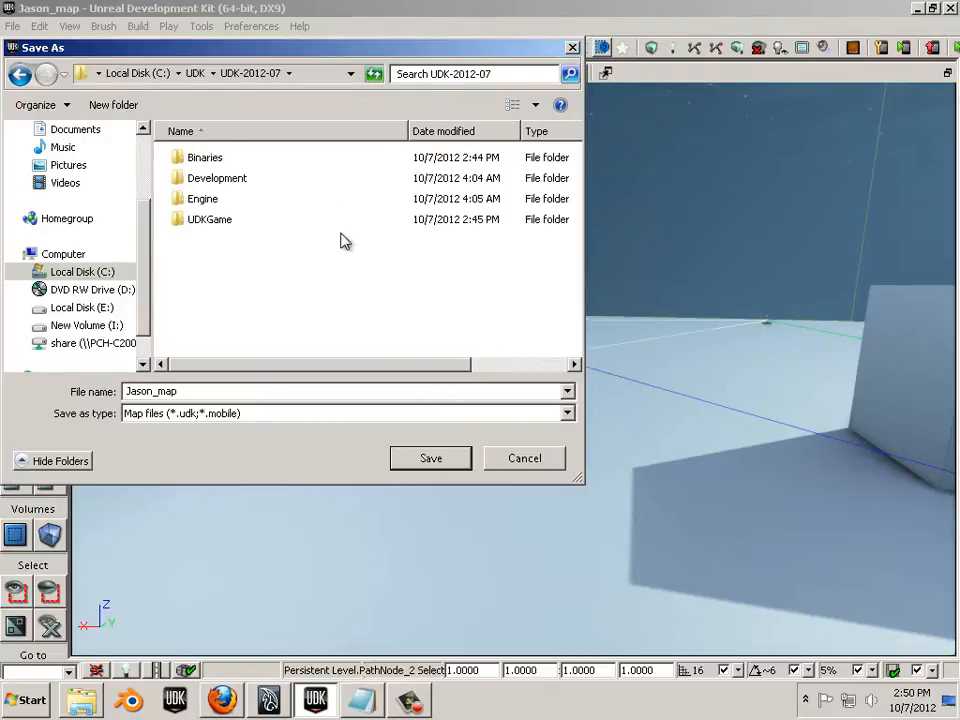
{"action": "double_click", "coordinate": [208, 221]}
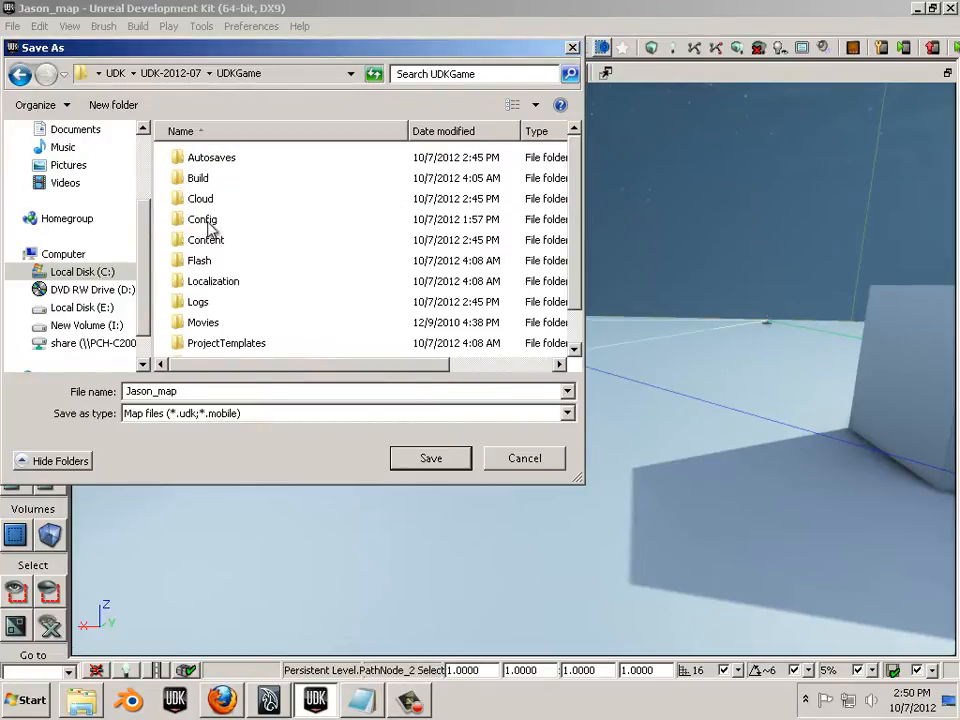
{"action": "double_click", "coordinate": [208, 242]}
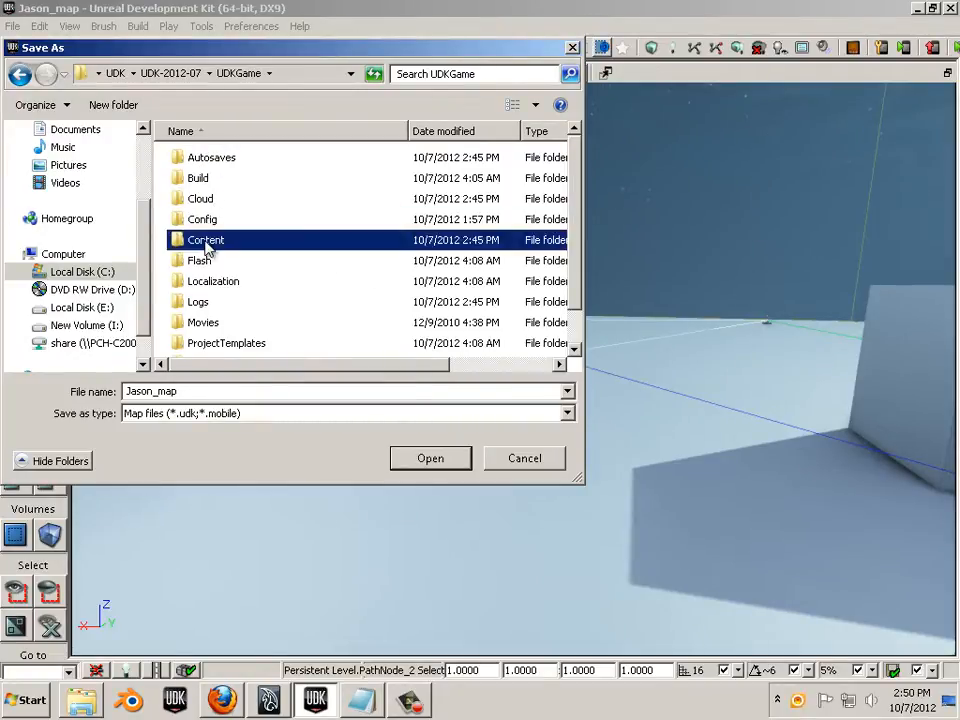
{"action": "double_click", "coordinate": [203, 157]}
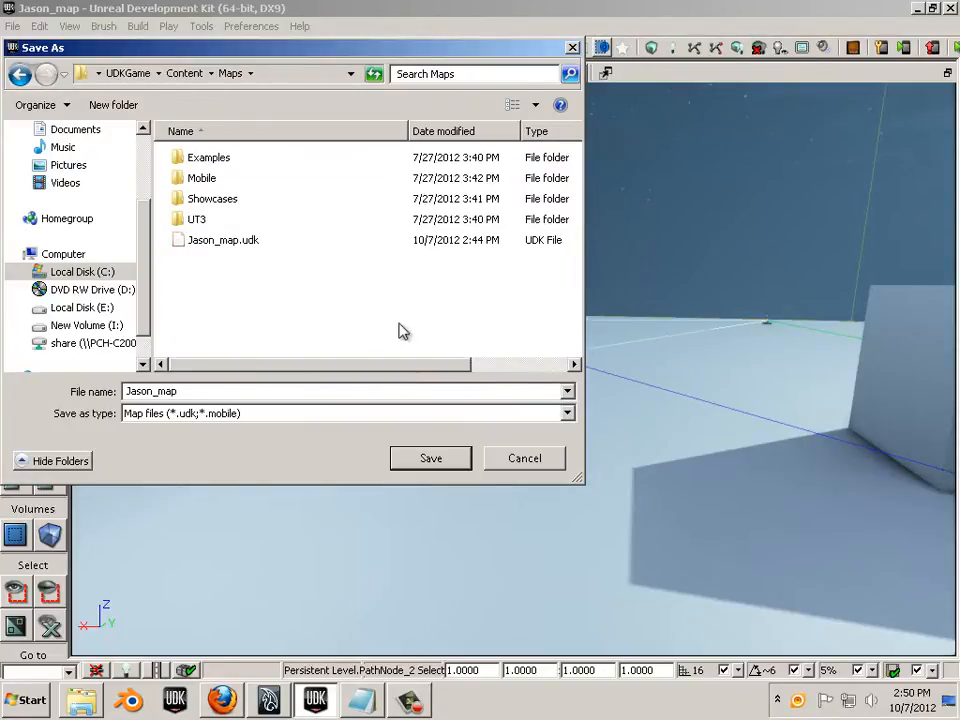
{"action": "left_click", "coordinate": [212, 252]}
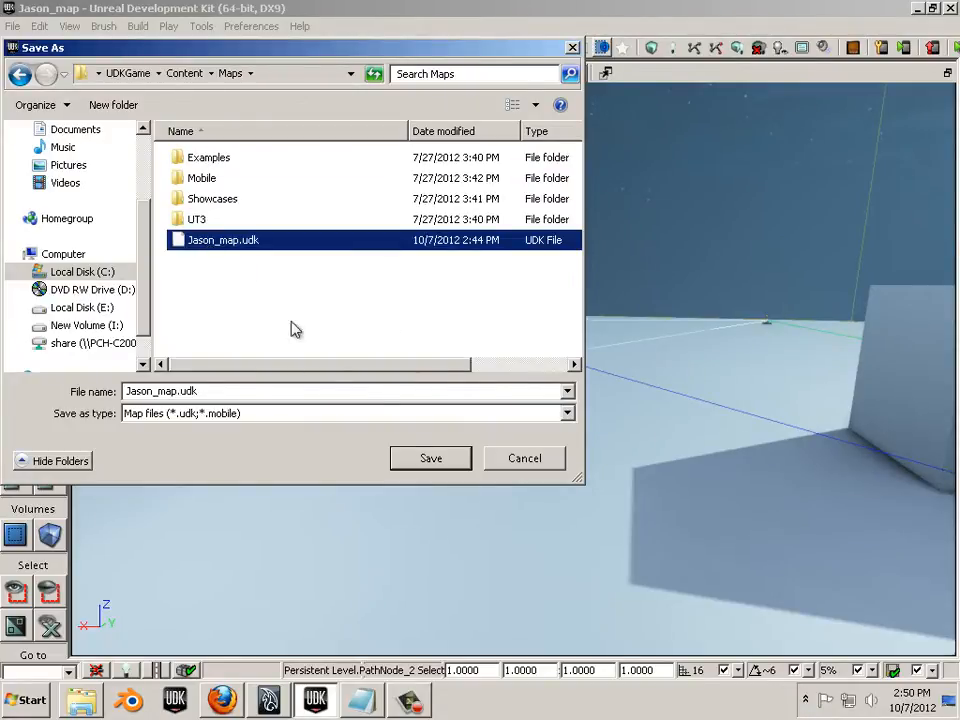
{"action": "left_click", "coordinate": [428, 459]}
{"action": "left_click", "coordinate": [531, 356]}
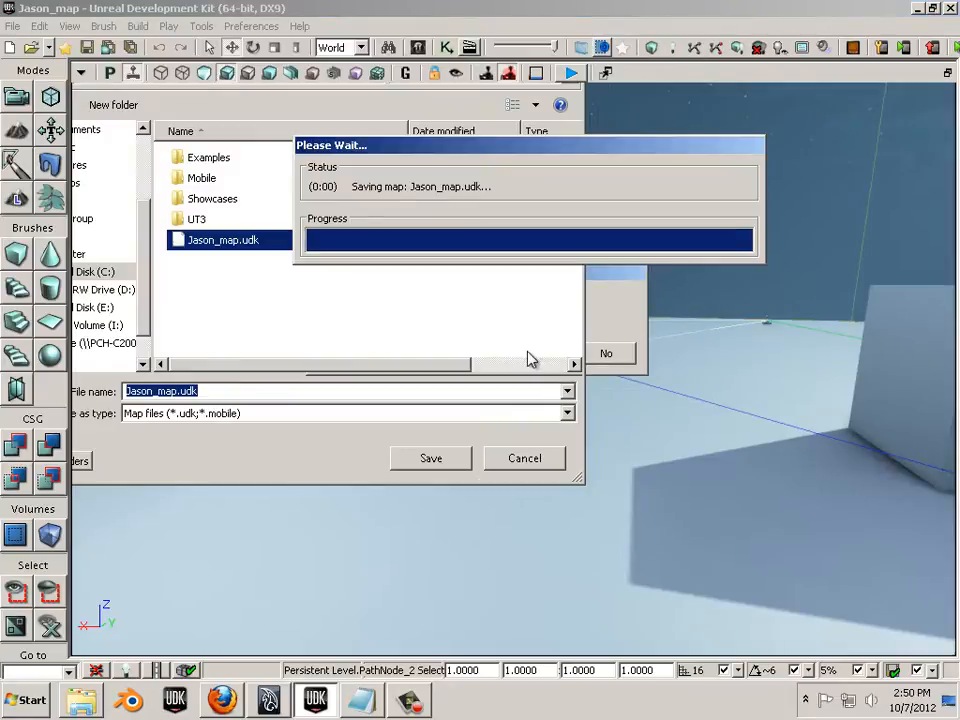
- Browse Explorer to C:\UDK\UDK-2012-07\Binaries and launch UnrealFrontend
{"action": "left_click", "coordinate": [82, 700]}
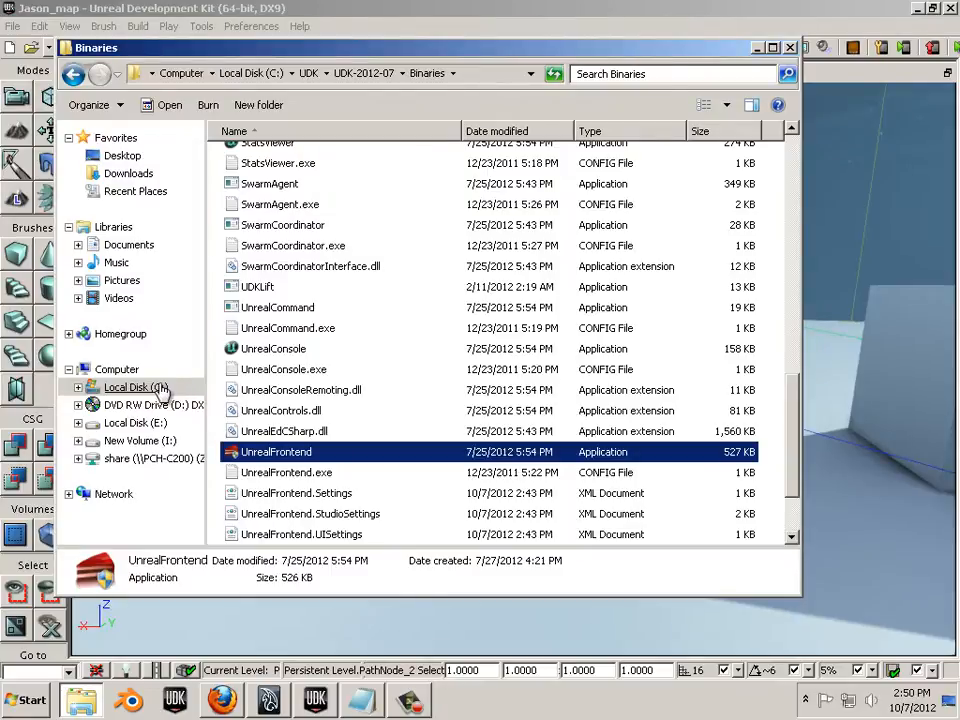
{"action": "left_click", "coordinate": [135, 386]}
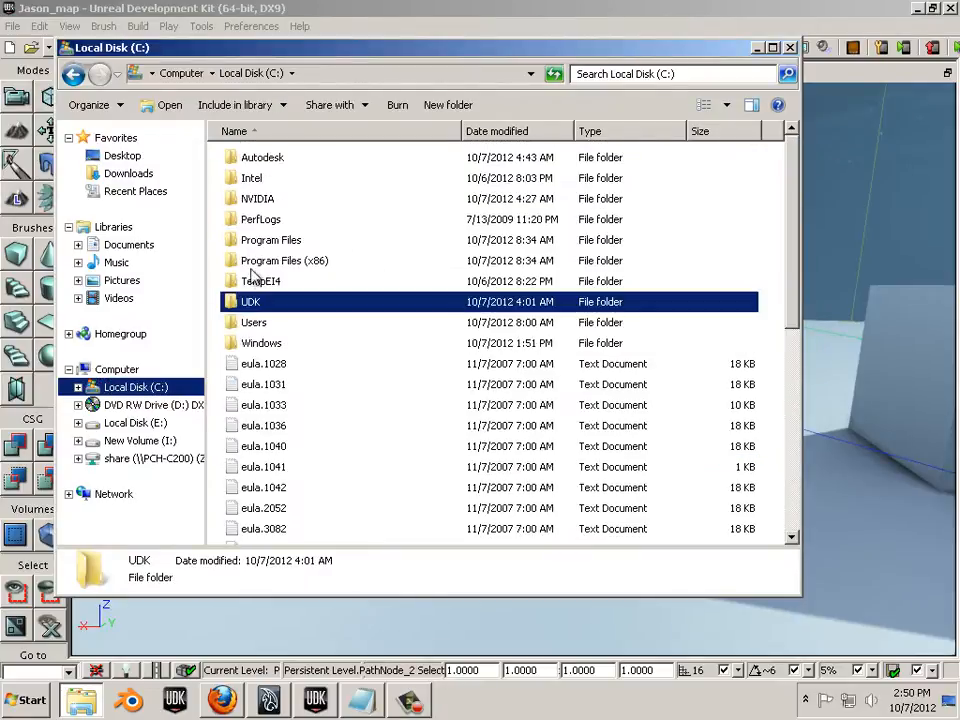
{"action": "double_click", "coordinate": [255, 302]}
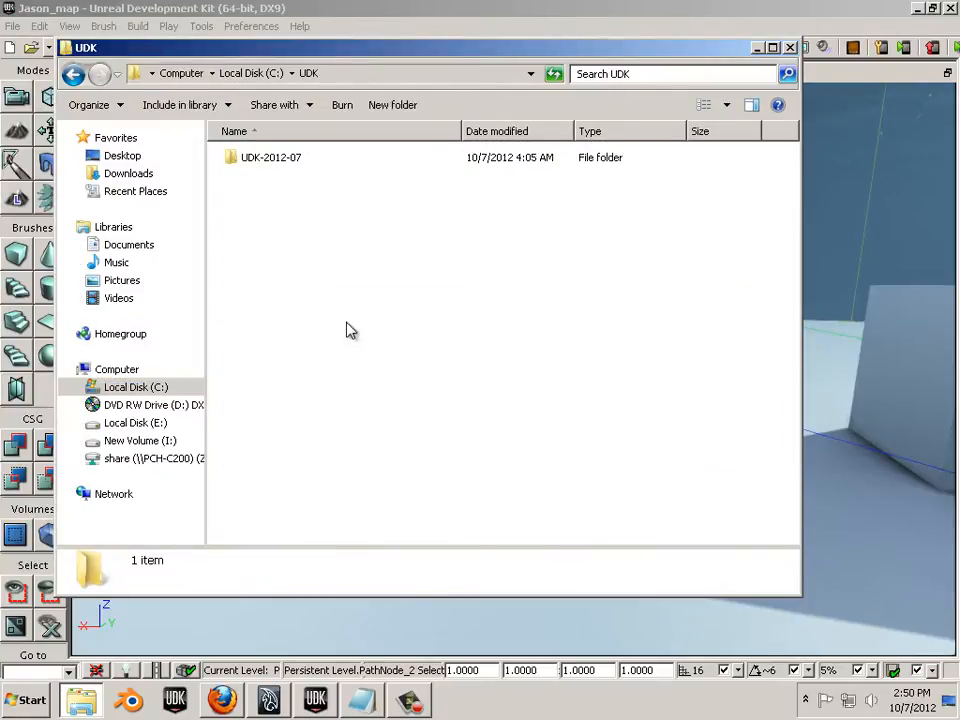
{"action": "double_click", "coordinate": [283, 170]}
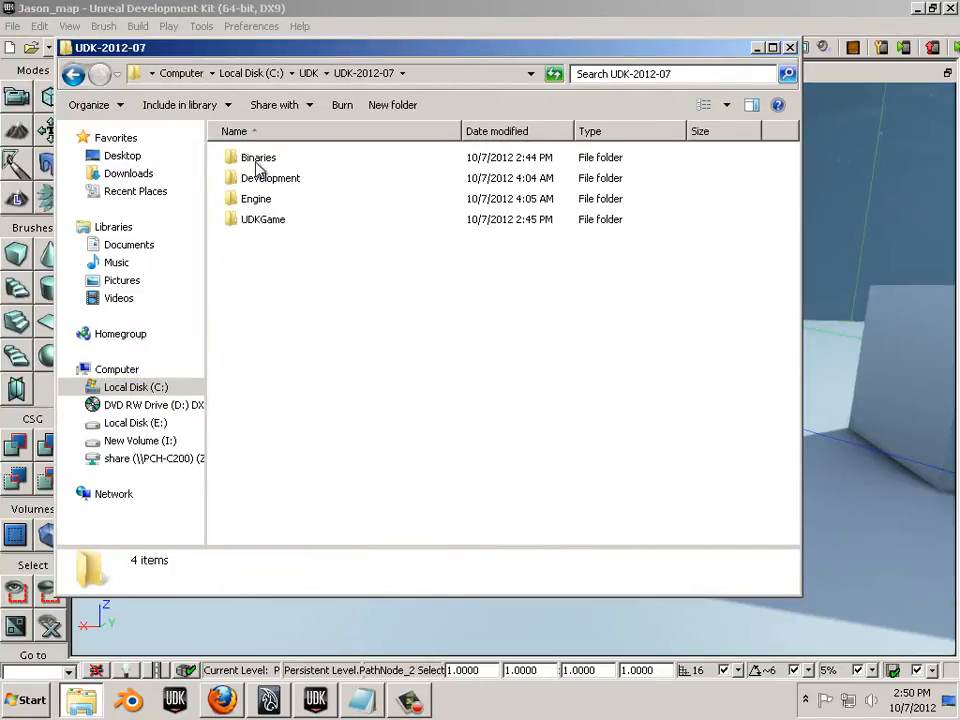
{"action": "double_click", "coordinate": [254, 161]}
{"action": "scroll", "coordinate": [356, 360], "scroll_direction": "down", "scroll_amount": 7}
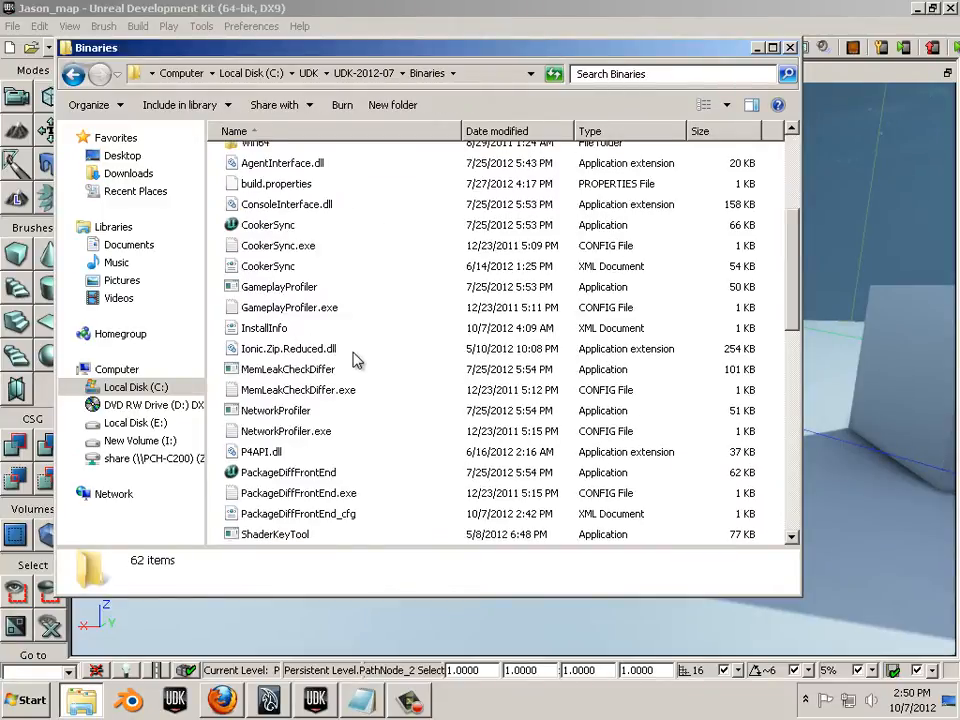
{"action": "scroll", "coordinate": [358, 360], "scroll_direction": "down", "scroll_amount": 5}
{"action": "scroll", "coordinate": [355, 400], "scroll_direction": "down", "scroll_amount": 2}
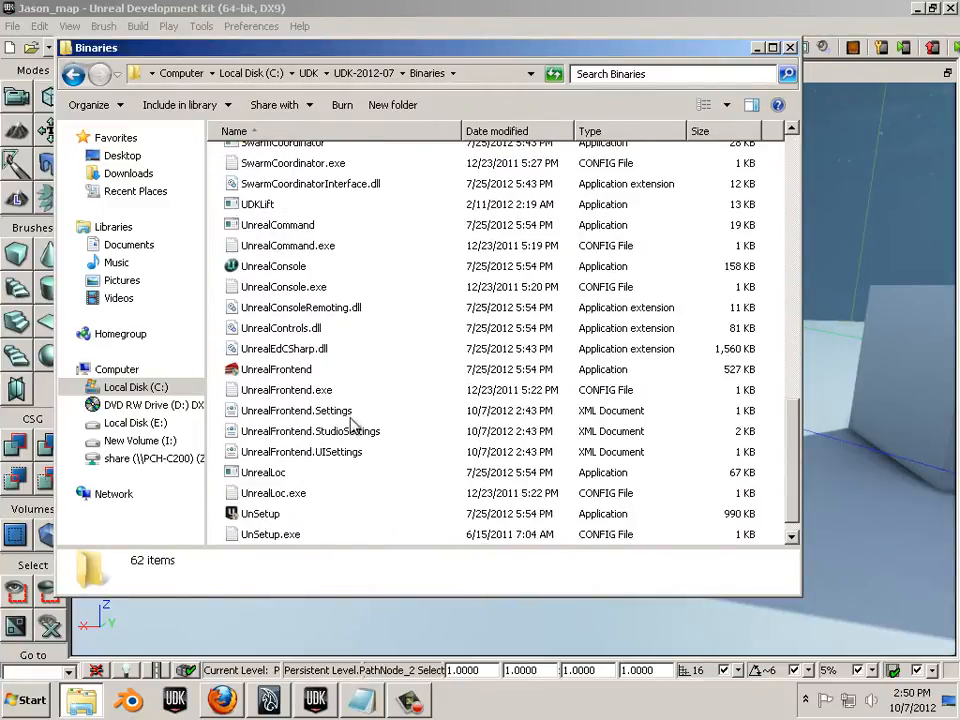
{"action": "left_click", "coordinate": [283, 372]}
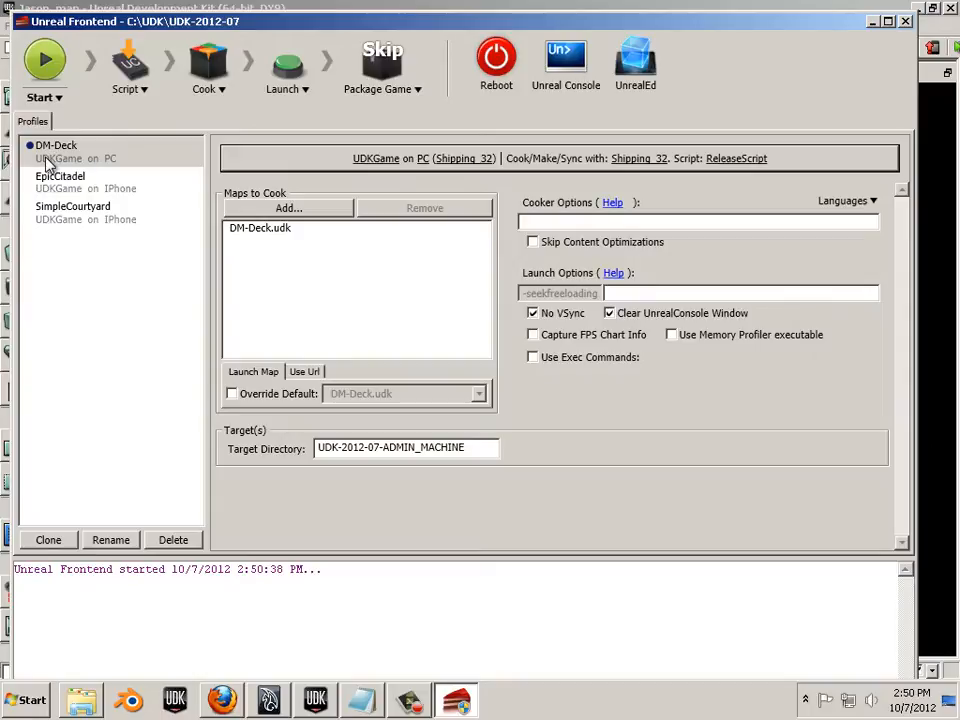
- In the DM-Deck profile, replace DM-Deck.udk with Jason_map.udk as the map to cook
{"action": "left_click", "coordinate": [100, 164]}
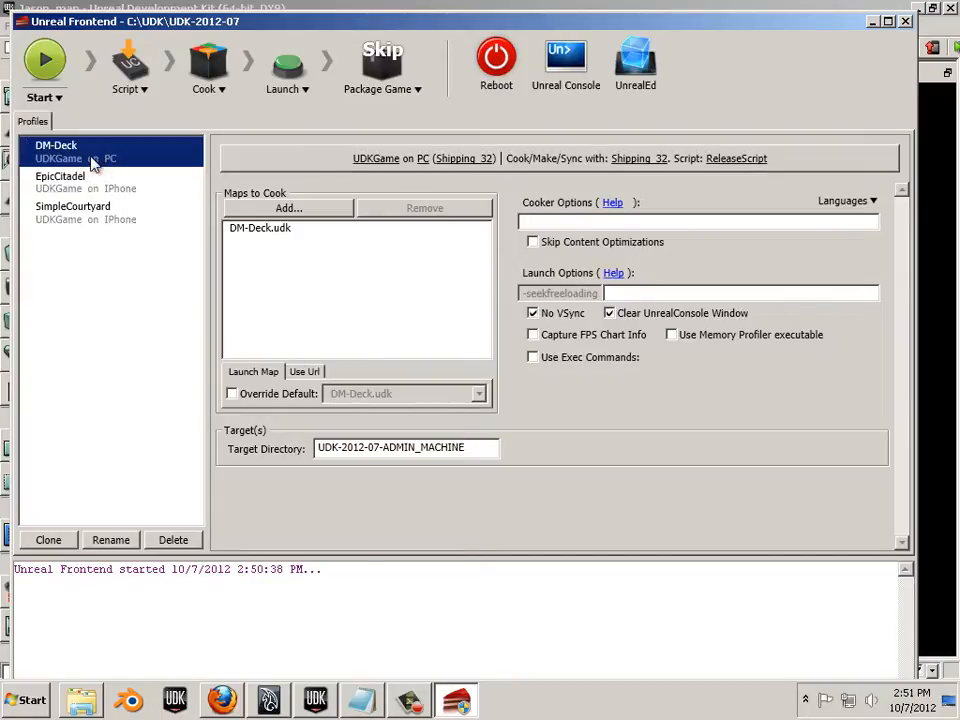
{"action": "left_click", "coordinate": [259, 232]}
{"action": "left_click", "coordinate": [435, 210]}
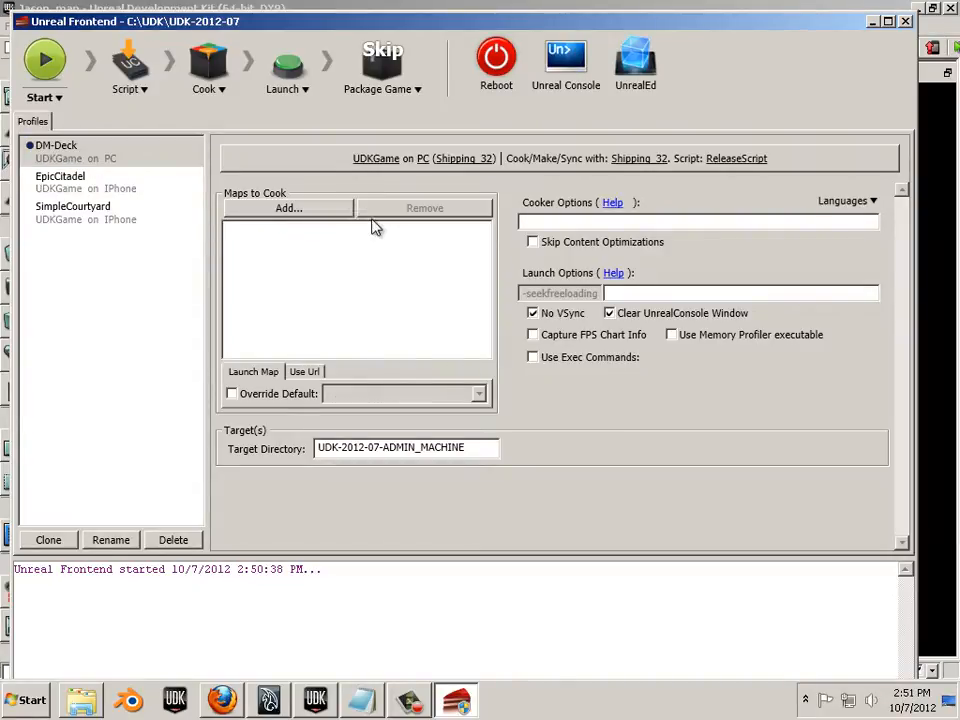
{"action": "left_click", "coordinate": [281, 210]}
{"action": "left_click", "coordinate": [512, 287]}
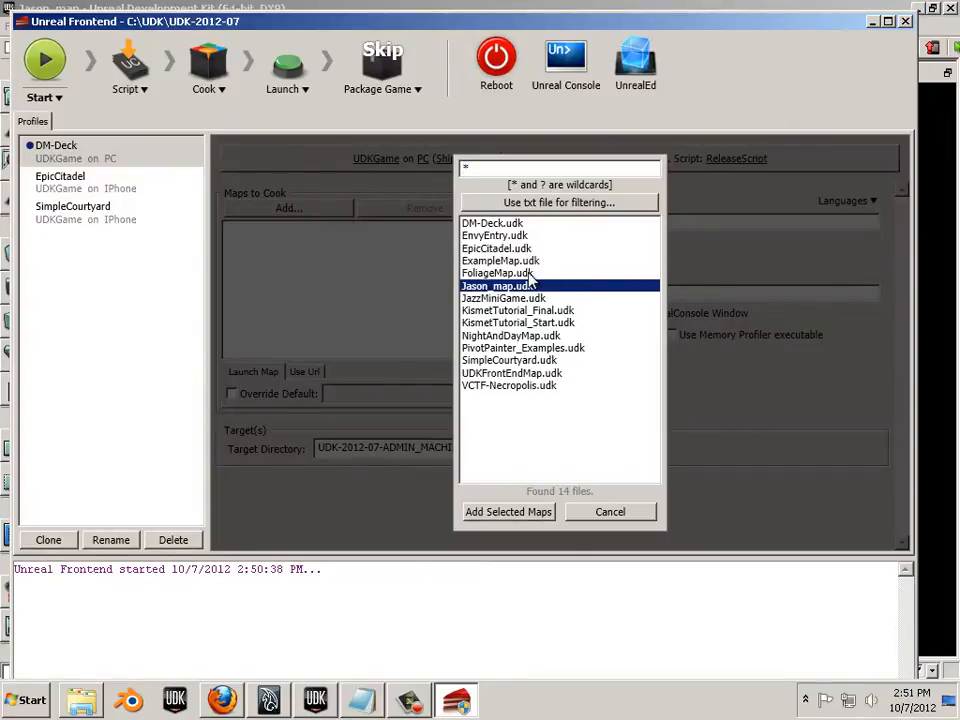
{"action": "left_click", "coordinate": [509, 512]}
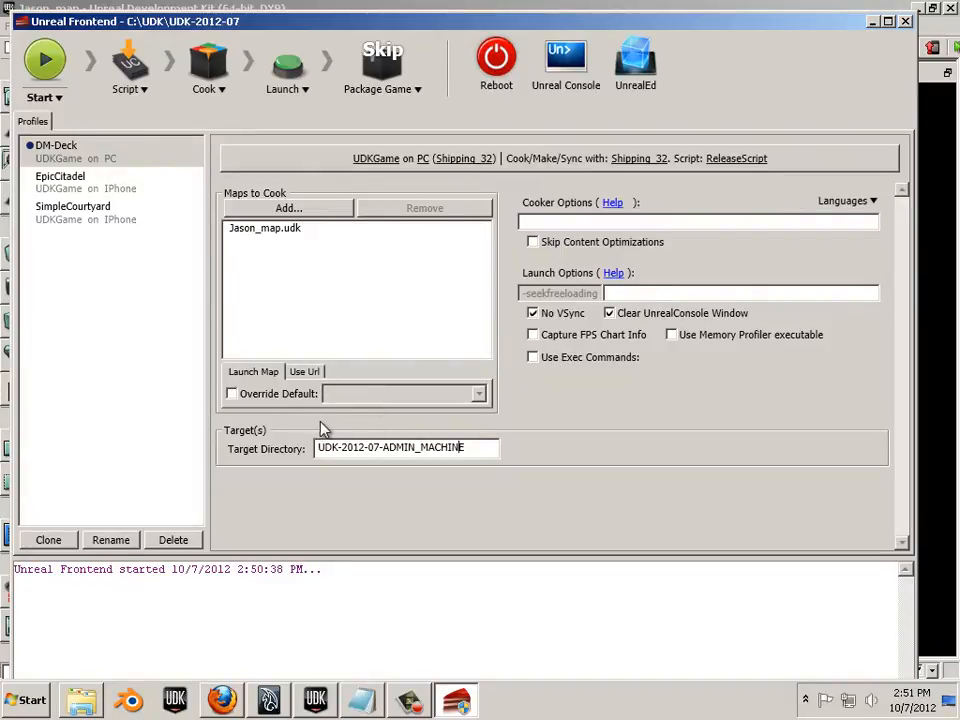
{"action": "left_click", "coordinate": [133, 92]}
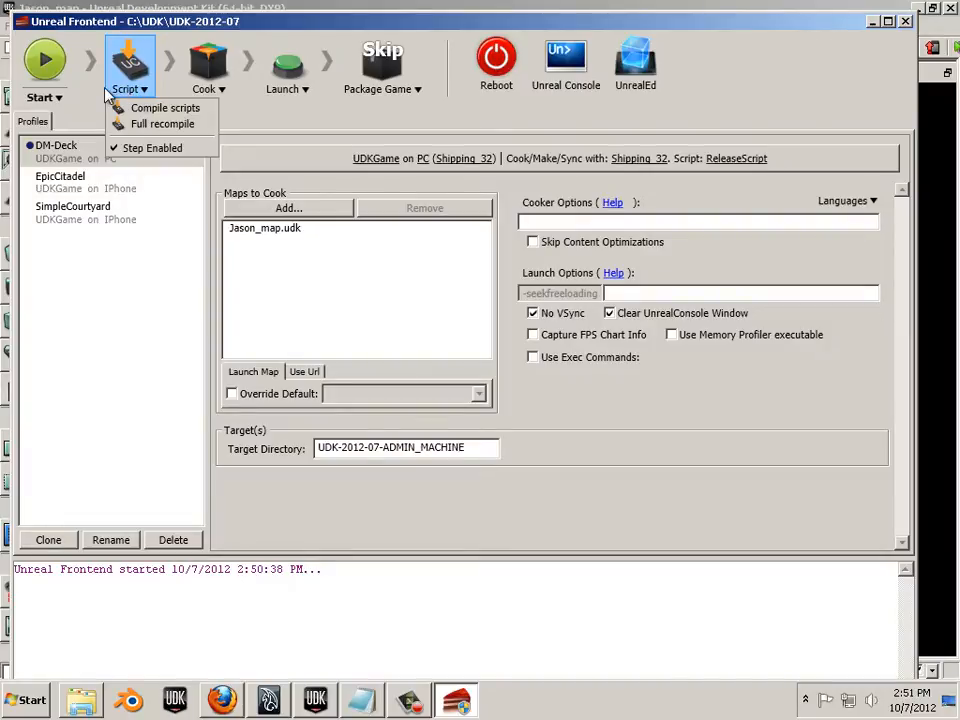
- Set Script and Launch to skip and enable the Package Game step alongside Cook
{"action": "left_click", "coordinate": [127, 150]}
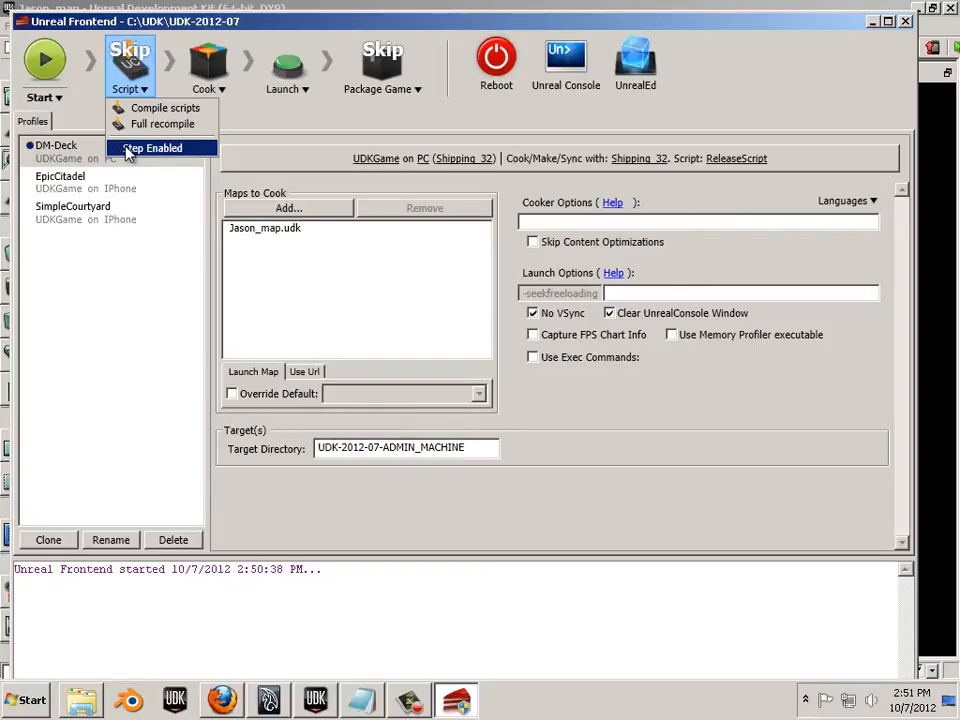
{"action": "left_click", "coordinate": [223, 92]}
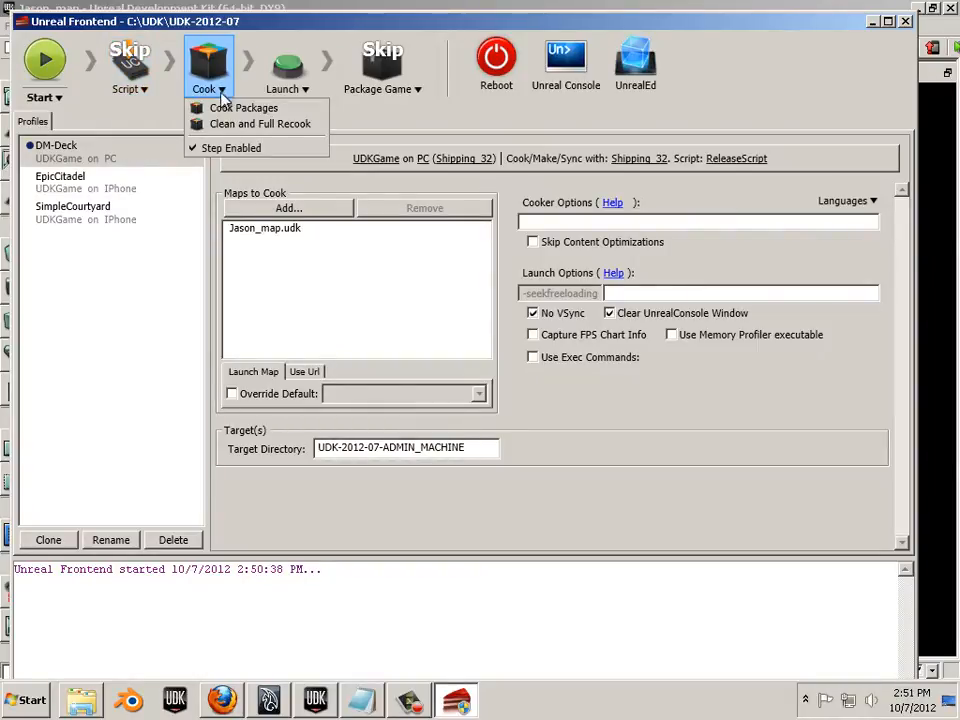
{"action": "left_click", "coordinate": [306, 91]}
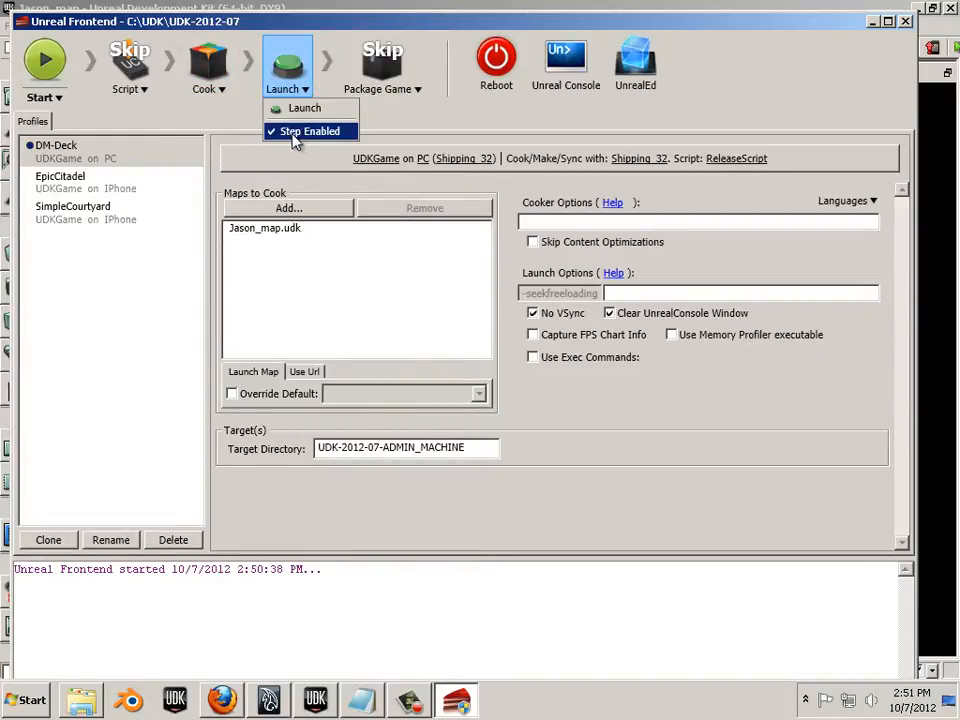
{"action": "left_click", "coordinate": [395, 75]}
{"action": "left_click", "coordinate": [417, 89]}
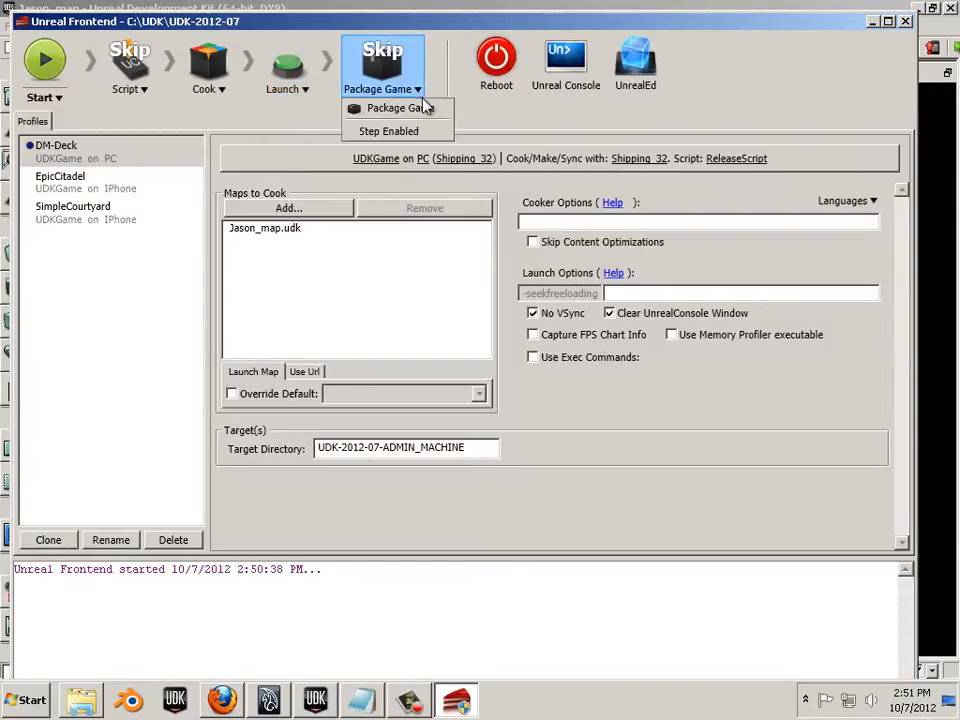
{"action": "left_click", "coordinate": [399, 131]}
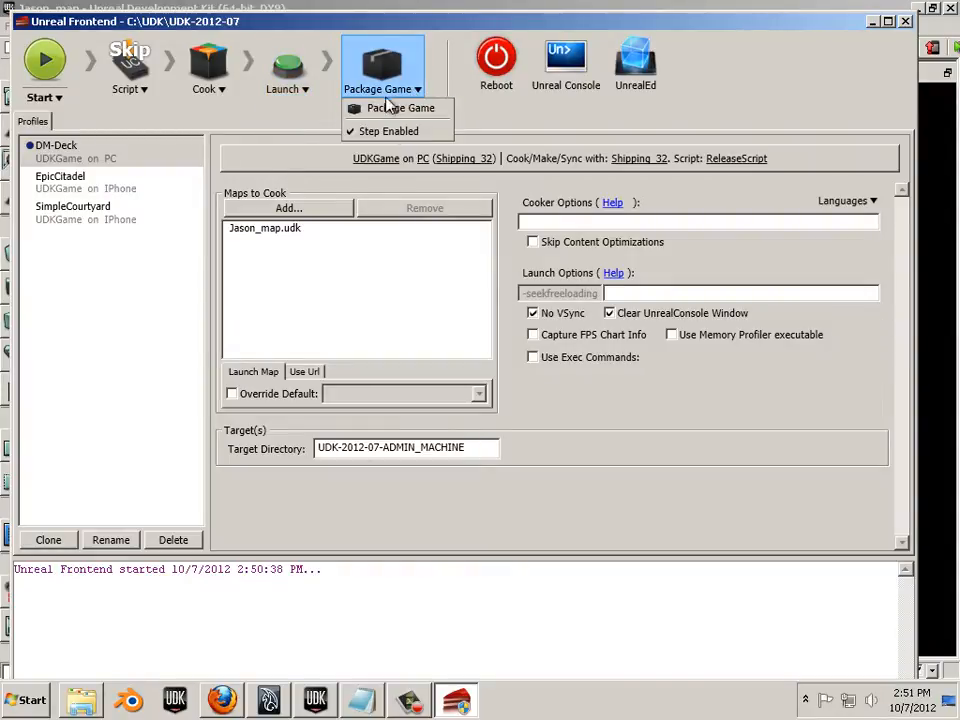
{"action": "left_click", "coordinate": [302, 90]}
{"action": "left_click", "coordinate": [293, 132]}
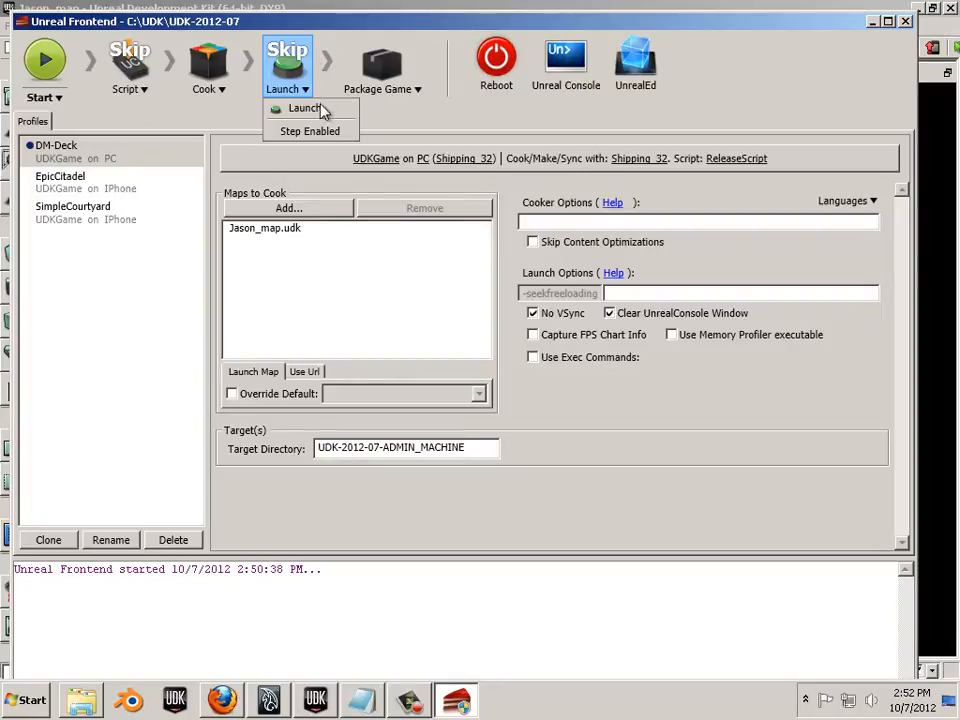
{"action": "left_click", "coordinate": [223, 127]}
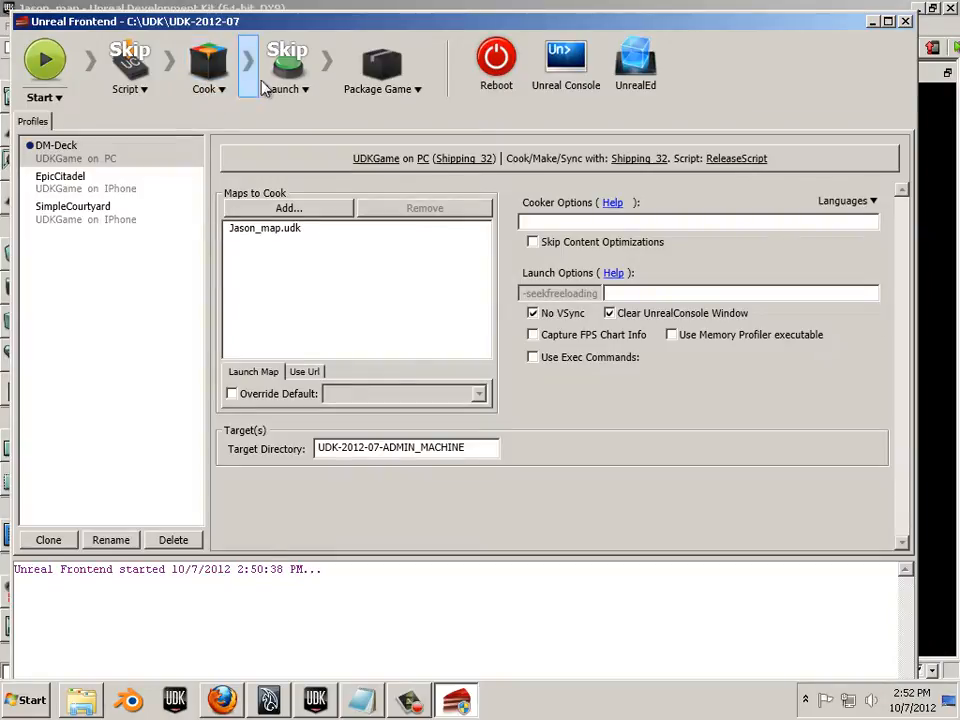
- Run the pipeline, note the FAILED Jason_map.udk cook line, review cook languages, and rerun
{"action": "left_click", "coordinate": [47, 63]}
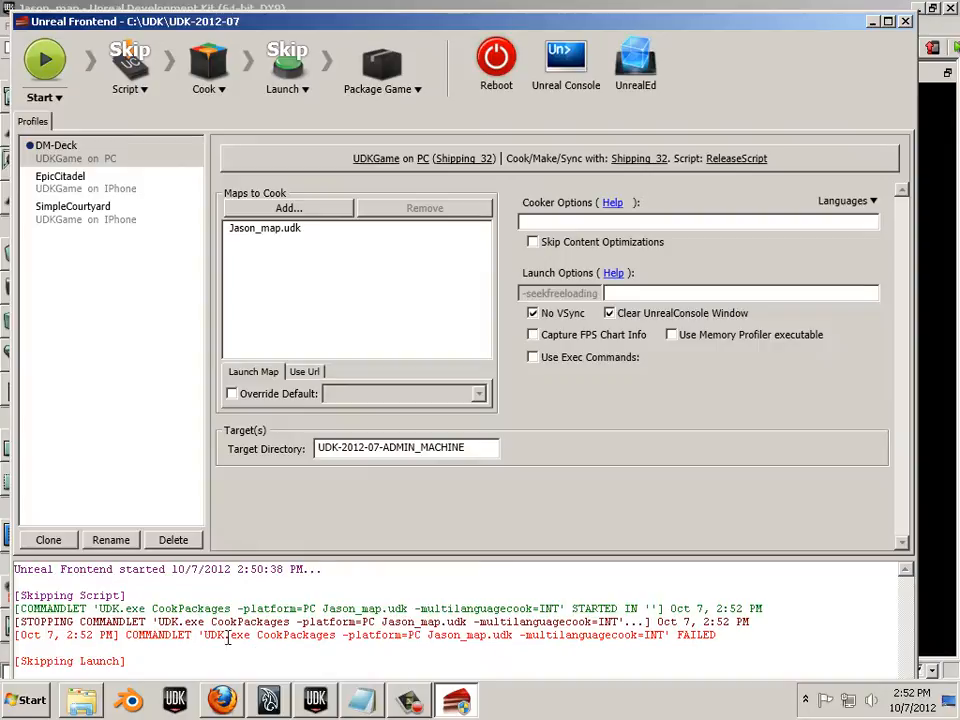
{"action": "left_click_drag", "start_coordinate": [125, 634], "coordinate": [213, 648]}
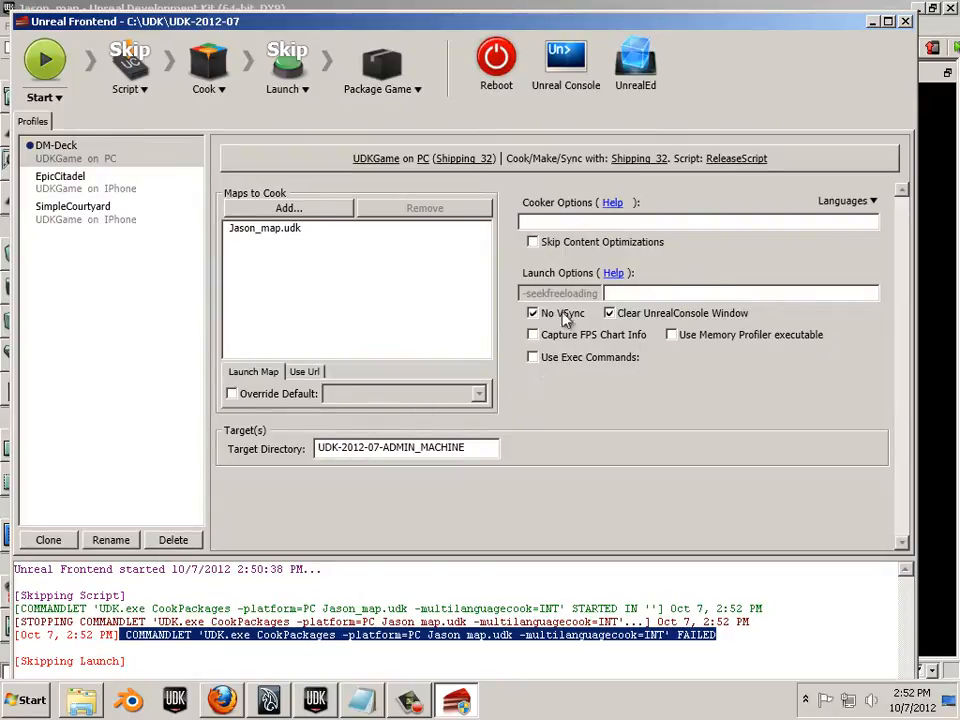
{"action": "left_click", "coordinate": [874, 202]}
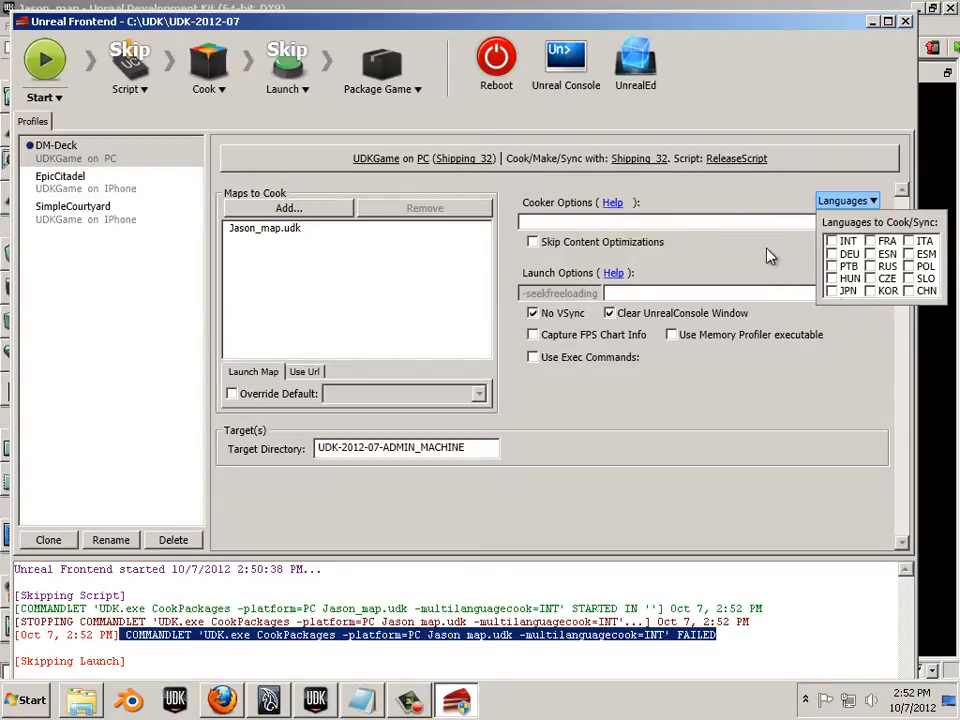
{"action": "left_click", "coordinate": [875, 351]}
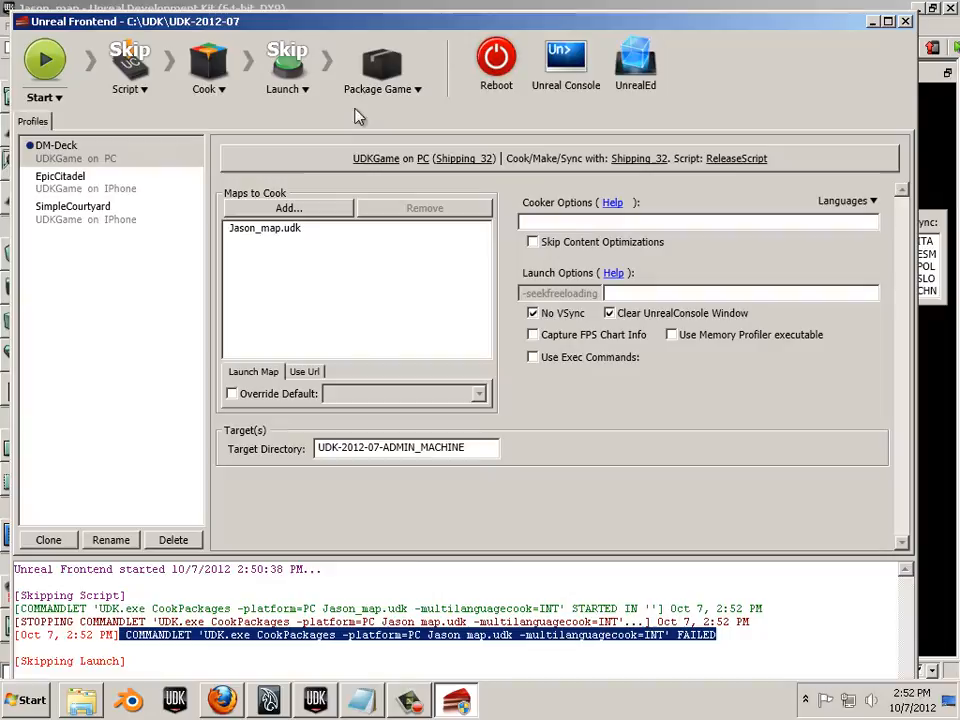
{"action": "left_click", "coordinate": [44, 60]}
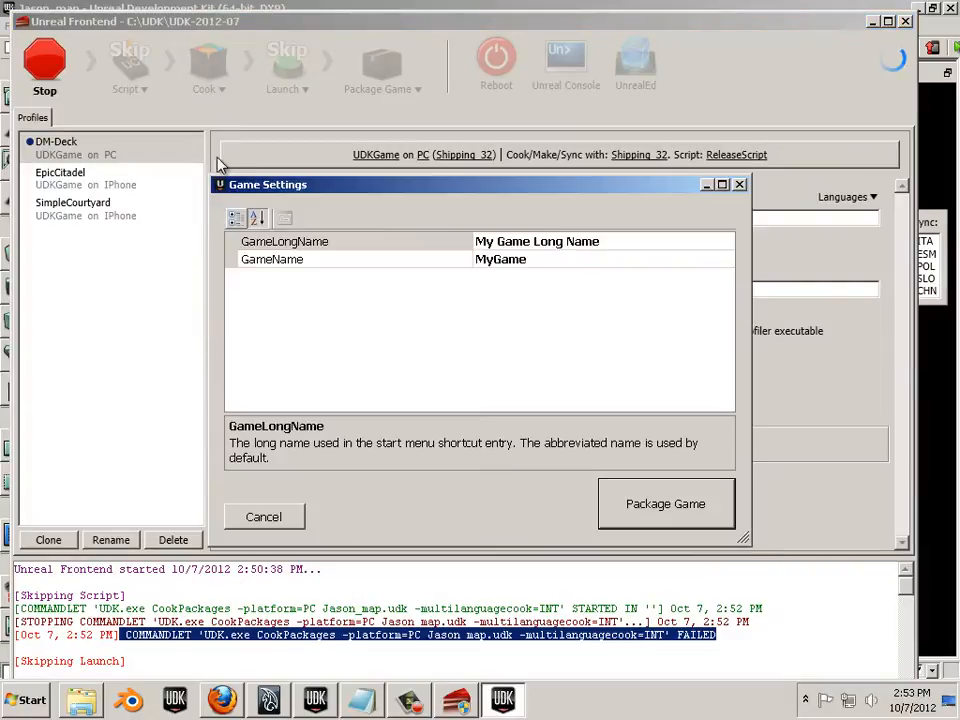
- Enter 'Jason Game' as the GameName and try packaging, dismissing the invalid-name warning
{"action": "left_click", "coordinate": [517, 260]}
{"action": "double_click", "coordinate": [517, 260]}
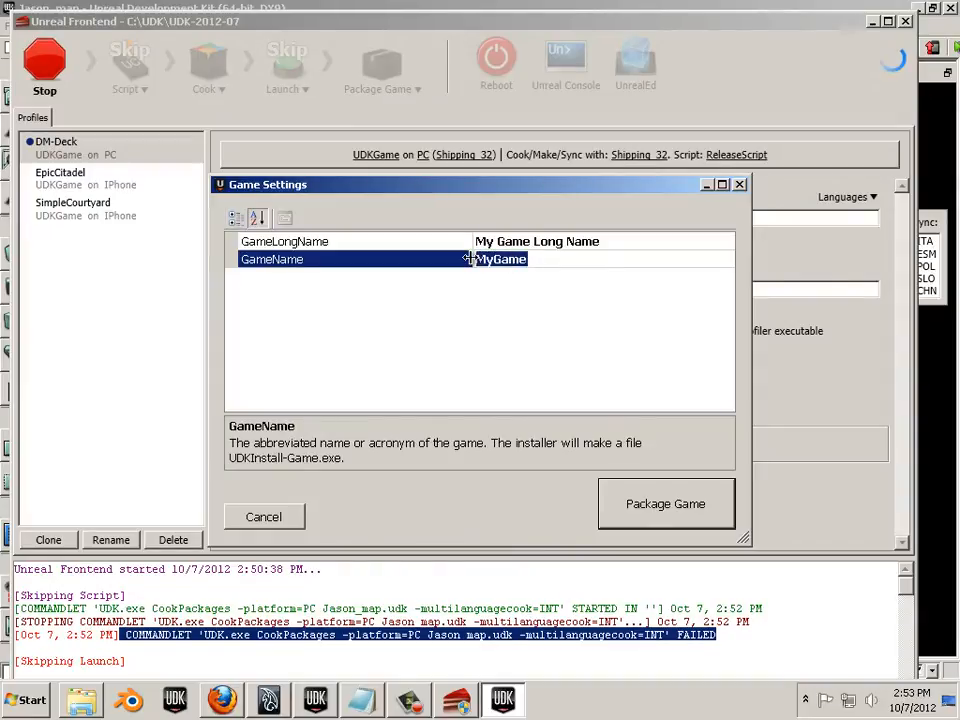
{"action": "type", "text": "Jason"}
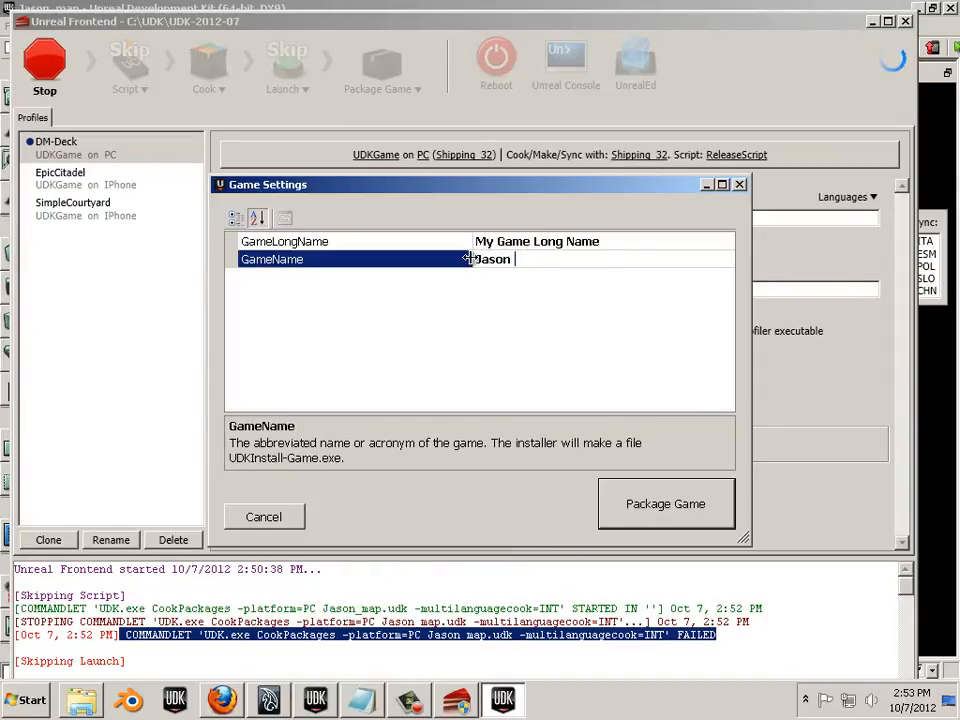
{"action": "type", "text": " Game Example"}
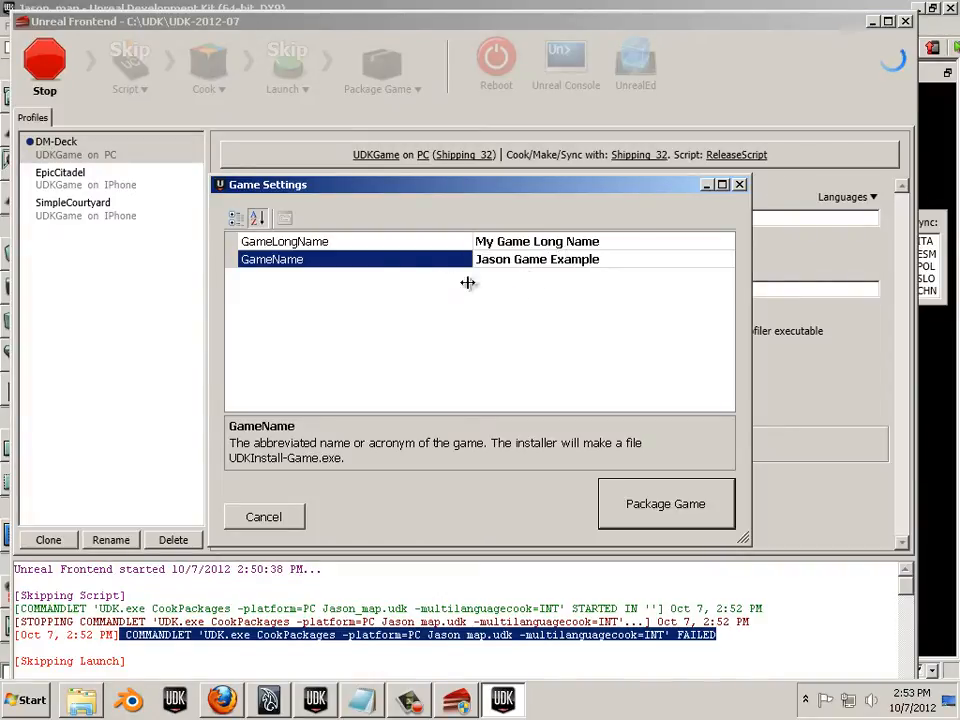
{"action": "double_click", "coordinate": [302, 256]}
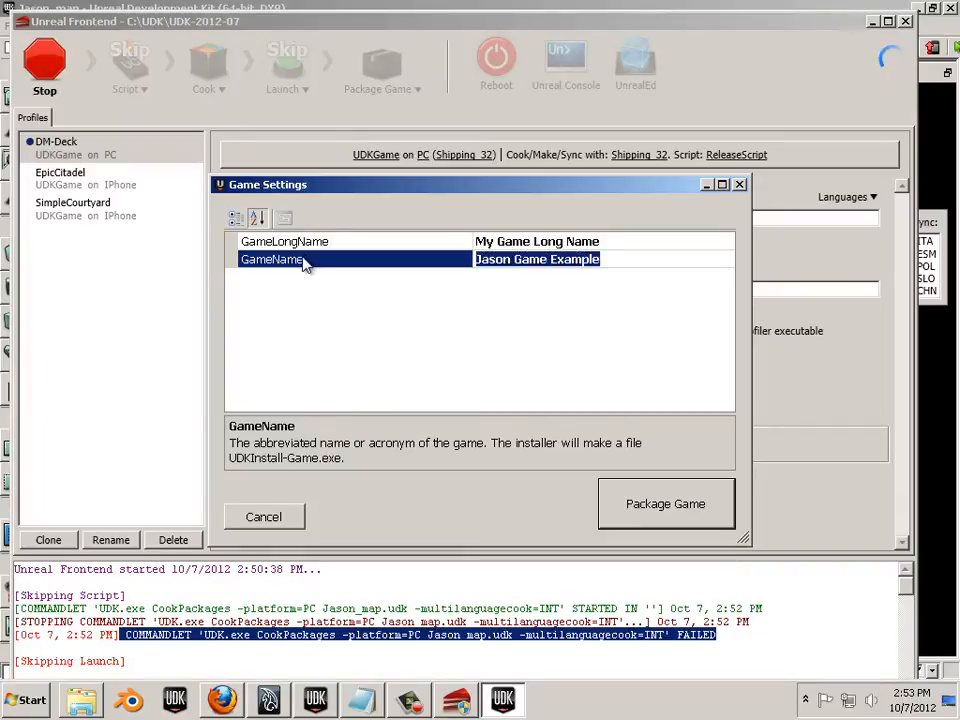
{"action": "left_click", "coordinate": [371, 357]}
{"action": "left_click", "coordinate": [671, 508]}
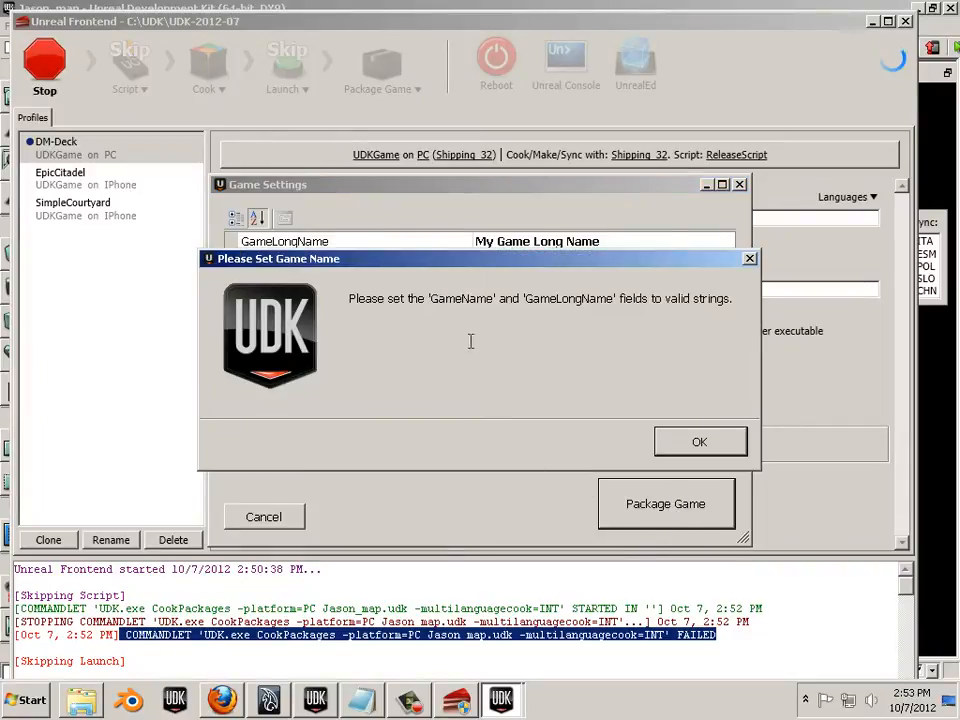
{"action": "left_click", "coordinate": [697, 444]}
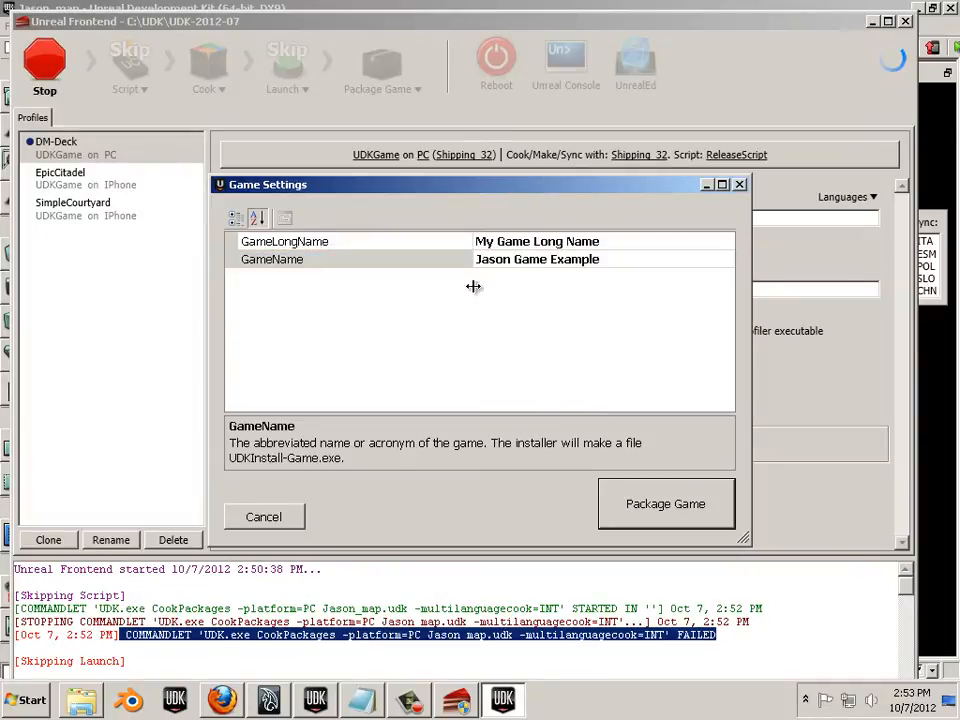
- Edit the GameName again and retry packaging, dismissing the repeated warning
{"action": "left_click", "coordinate": [424, 258]}
{"action": "left_click", "coordinate": [489, 260]}
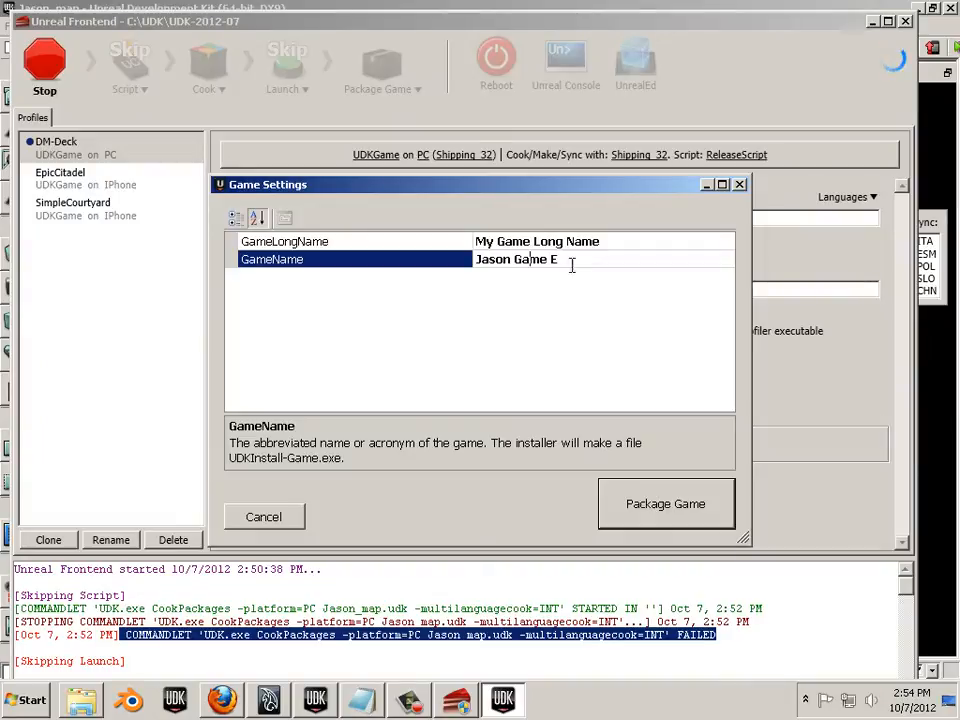
{"action": "left_click", "coordinate": [659, 508]}
{"action": "left_click", "coordinate": [694, 441]}
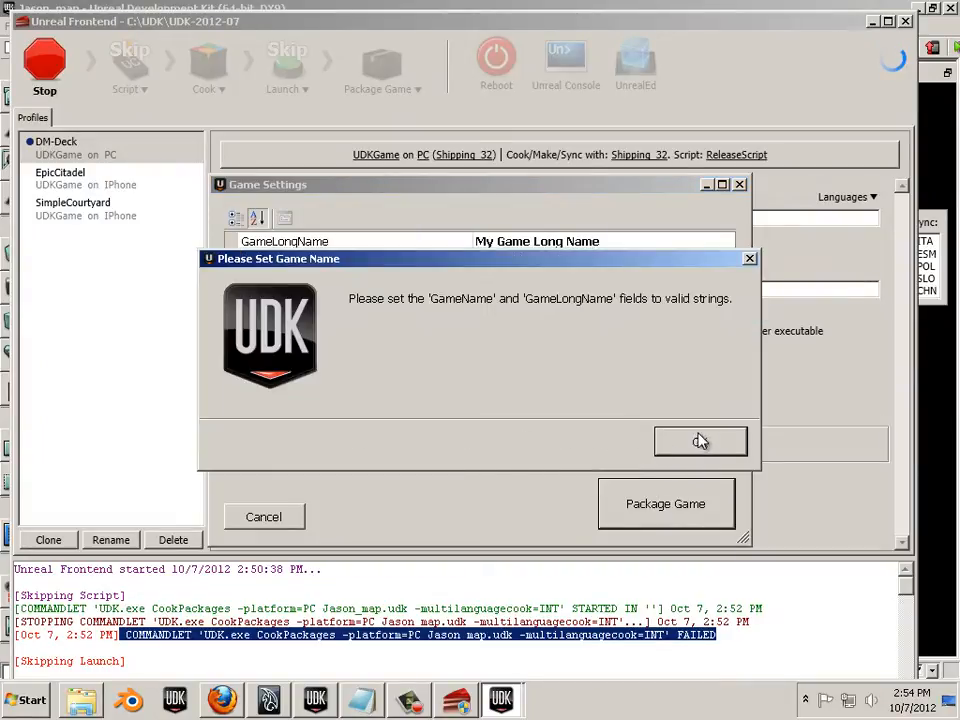
- Change the GameName to Jason_Game and retry packaging, dismissing the warning
{"action": "left_click", "coordinate": [341, 260]}
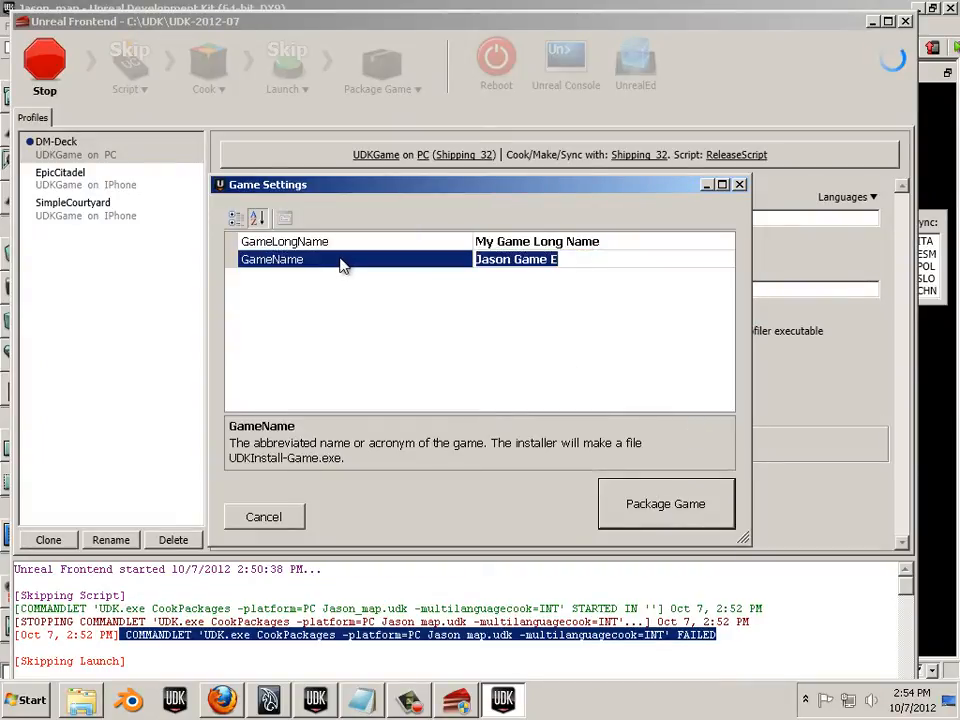
{"action": "double_click", "coordinate": [552, 259]}
{"action": "left_click", "coordinate": [512, 259]}
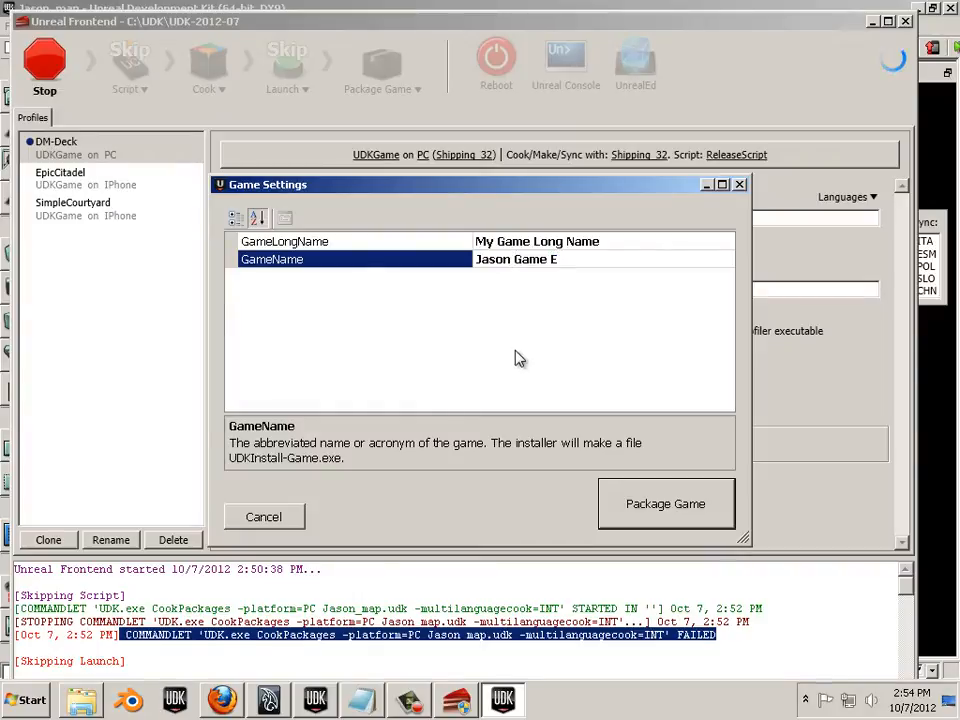
{"action": "key", "text": "BackSpace"}
{"action": "type", "text": "_"}
{"action": "key", "text": "Right"}
{"action": "key", "text": "Right"}
{"action": "key", "text": "Right"}
{"action": "key", "text": "Right"}
{"action": "key", "text": "Right"}
{"action": "key", "text": "BackSpace"}
{"action": "key", "text": "BackSpace"}
{"action": "left_click", "coordinate": [670, 508]}
{"action": "left_click", "coordinate": [699, 441]}
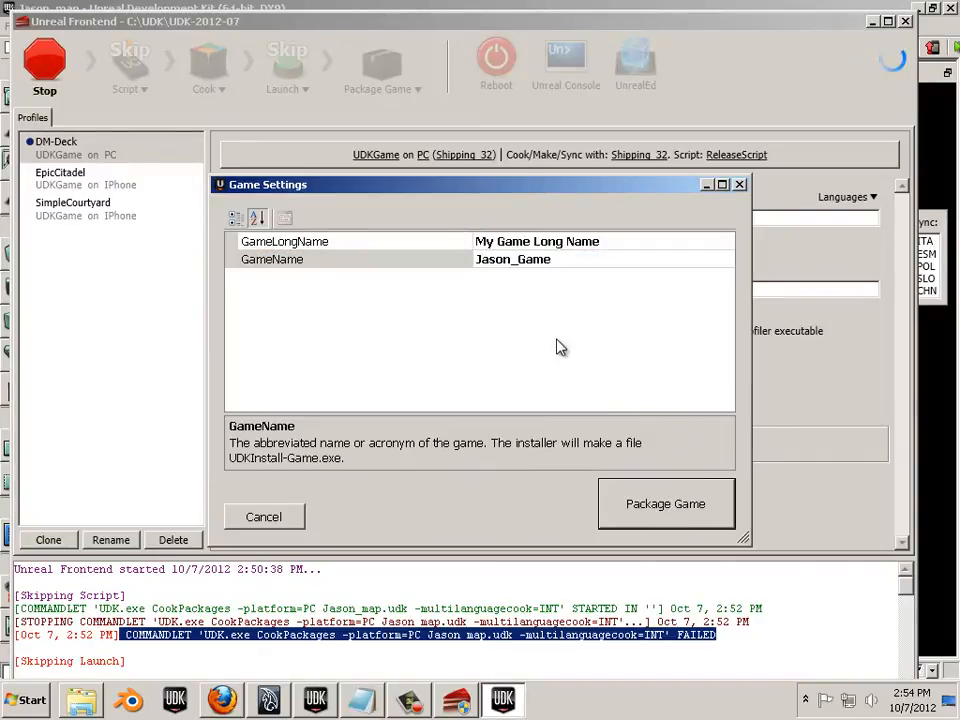
- Remove the underscore so the GameName is JasonGame, then retry packaging
{"action": "left_click", "coordinate": [521, 260]}
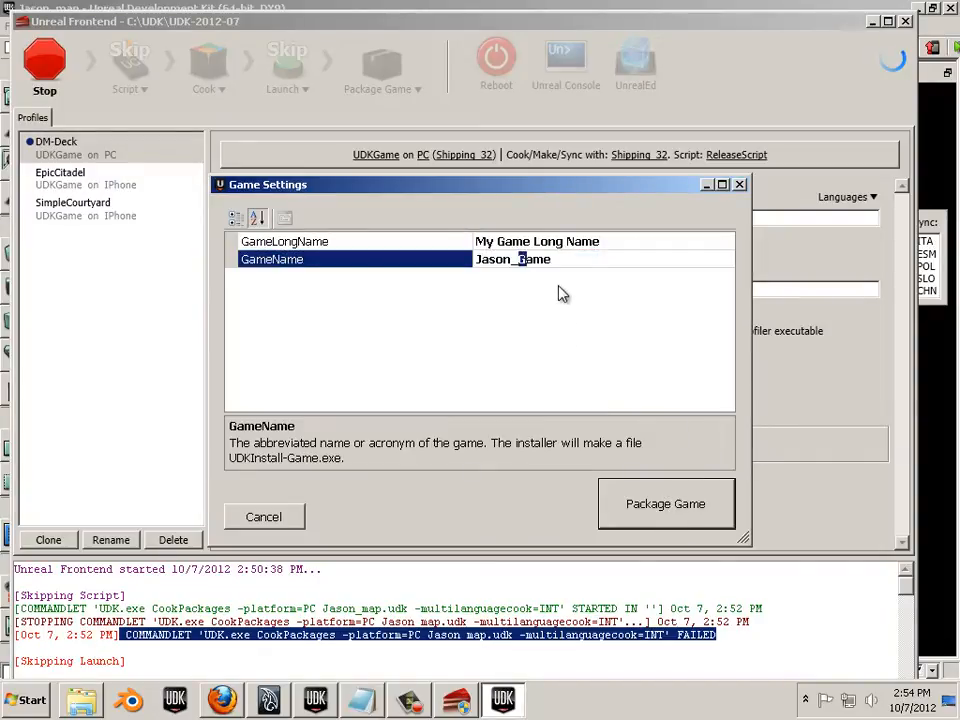
{"action": "key", "text": "BackSpace"}
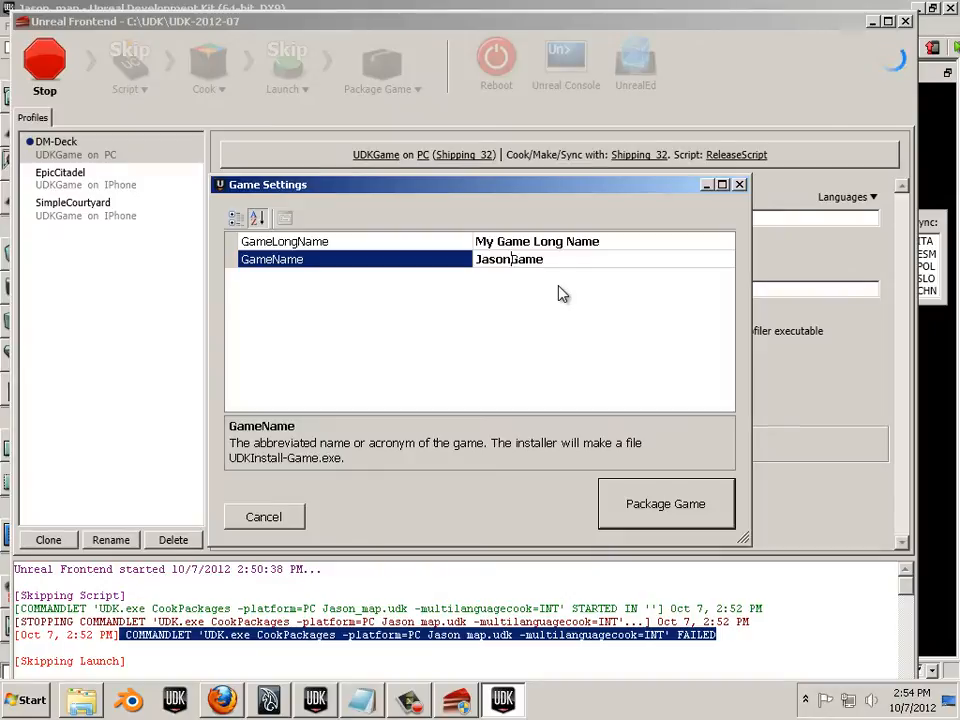
{"action": "left_click", "coordinate": [677, 505]}
{"action": "left_click", "coordinate": [686, 444]}
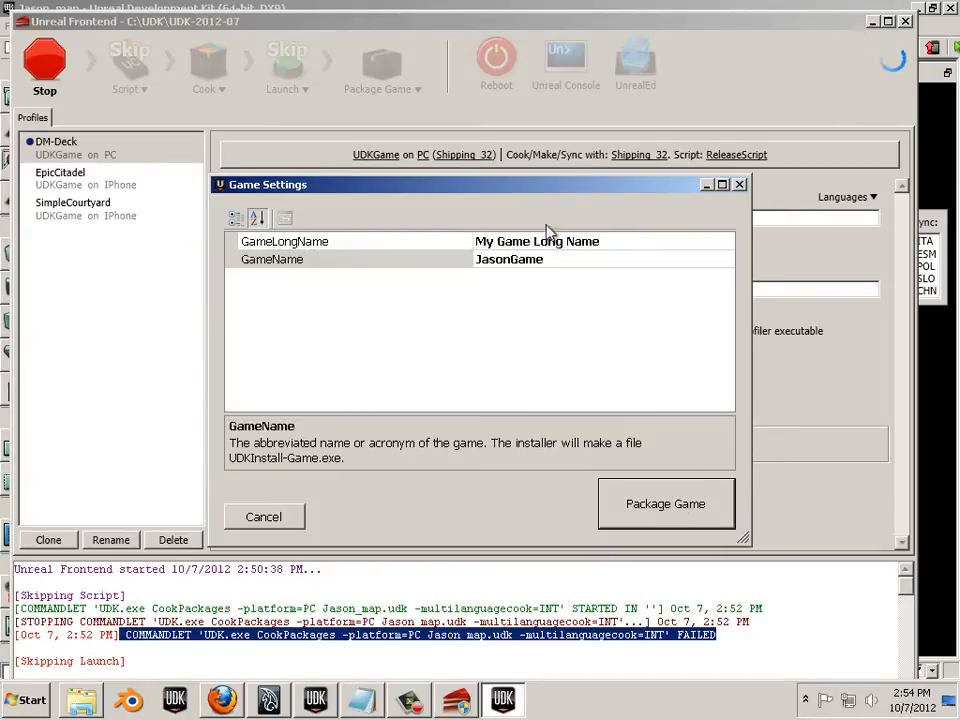
- Replace the default GameLongName value and start packaging with the new names
{"action": "left_click", "coordinate": [488, 241]}
{"action": "double_click", "coordinate": [505, 241]}
{"action": "left_click", "coordinate": [505, 241]}
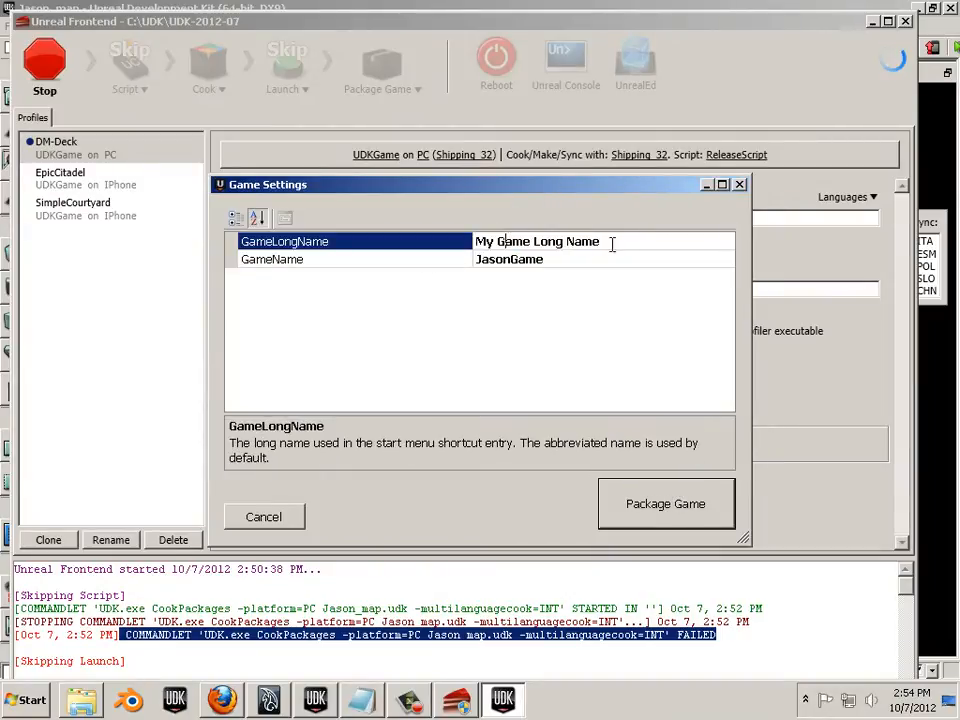
{"action": "left_click_drag", "start_coordinate": [612, 245], "coordinate": [435, 238]}
{"action": "type", "text": "test"}
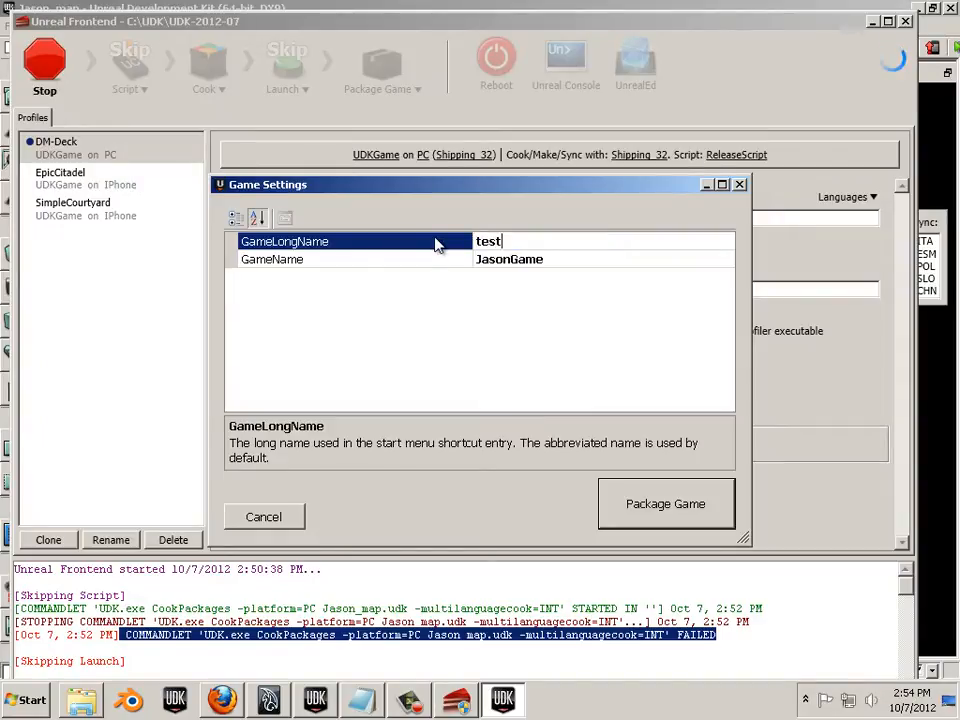
{"action": "left_click", "coordinate": [645, 504]}
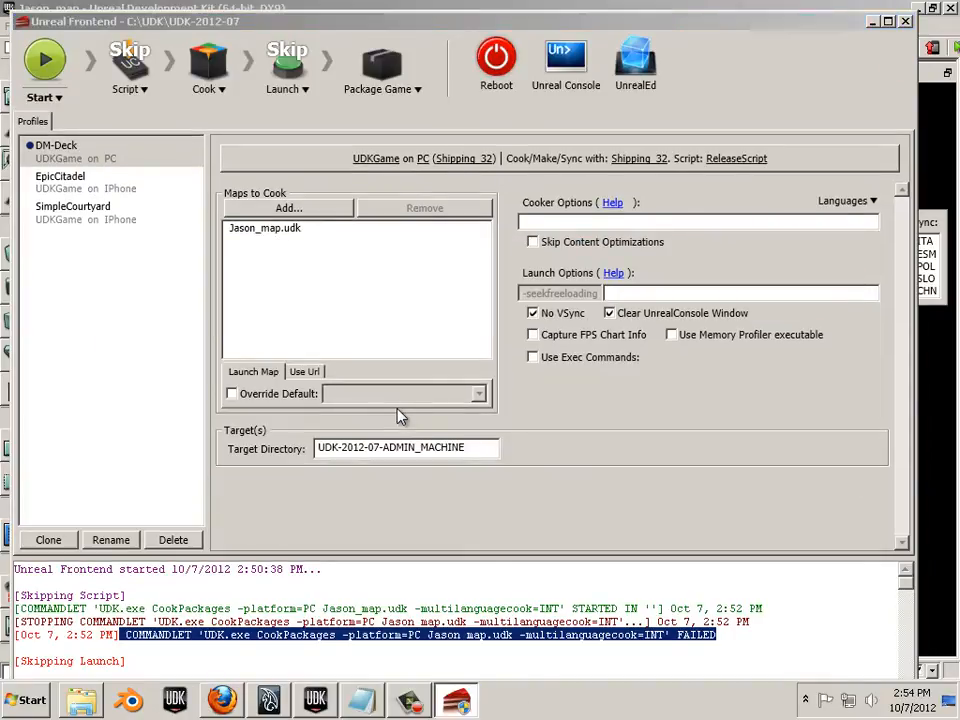
- Minimize Unreal Frontend after packaging finishes to reveal the Binaries folder
{"action": "left_click", "coordinate": [458, 702]}
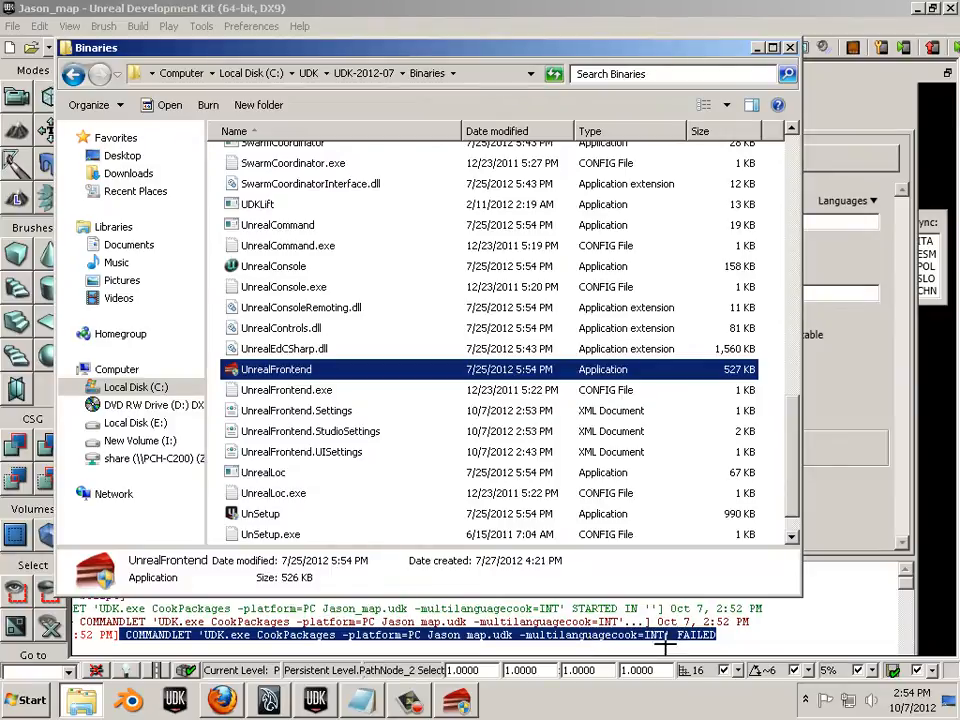
- Scroll the Binaries folder to confirm UnSetup.Game exists, then bring Unreal Frontend back
{"action": "scroll", "coordinate": [797, 480], "scroll_direction": "down", "scroll_amount": 1}
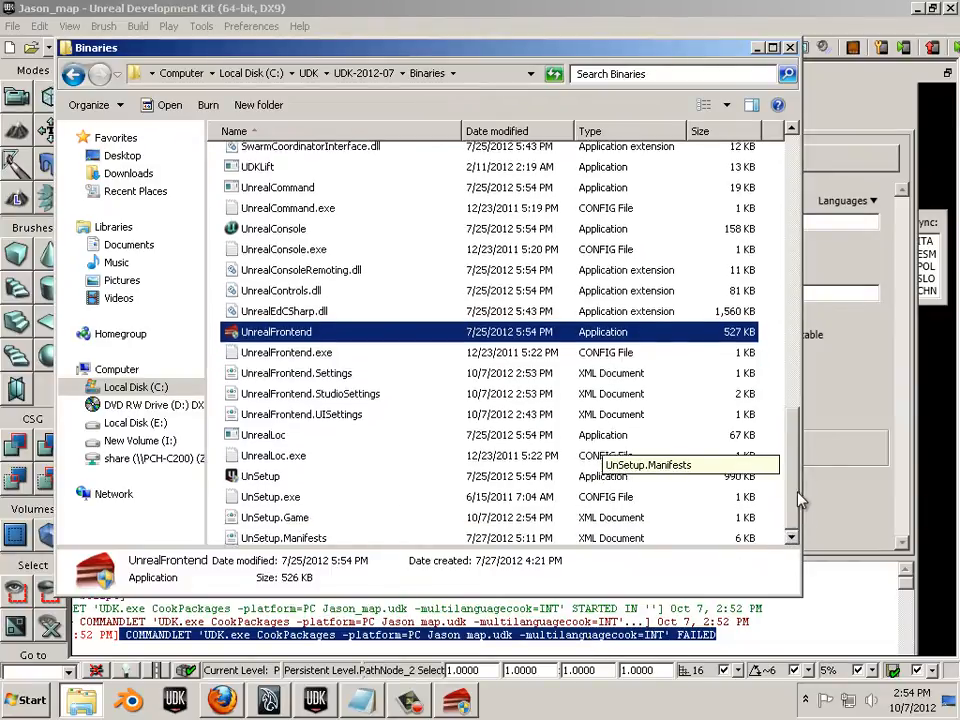
{"action": "left_click_drag", "start_coordinate": [797, 492], "coordinate": [804, 538]}
{"action": "left_click_drag", "start_coordinate": [794, 468], "coordinate": [772, 75]}
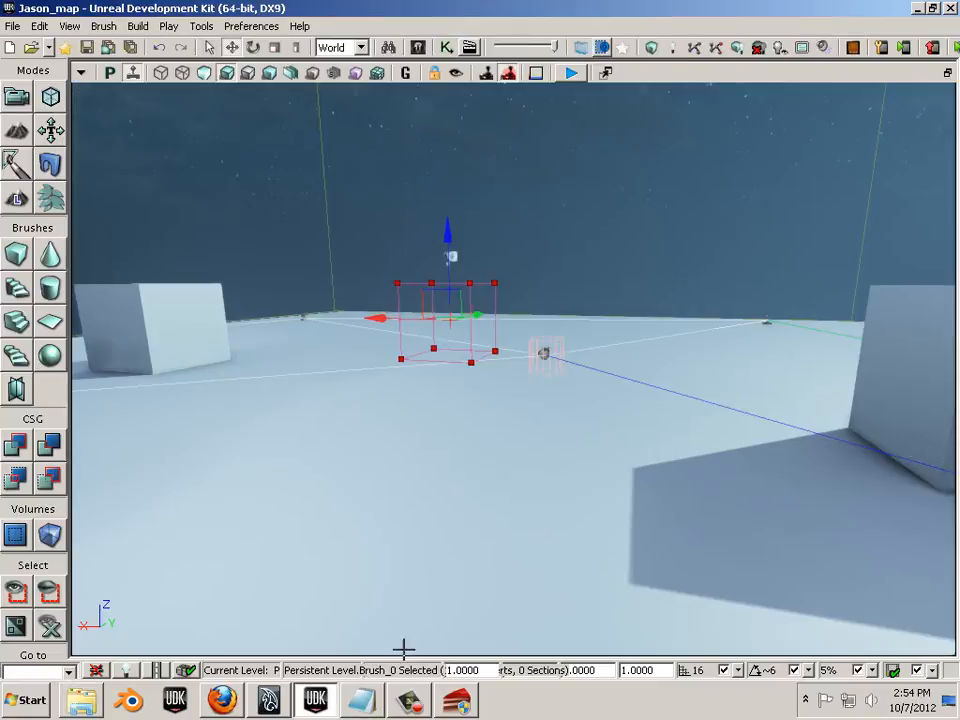
{"action": "left_click", "coordinate": [456, 702]}
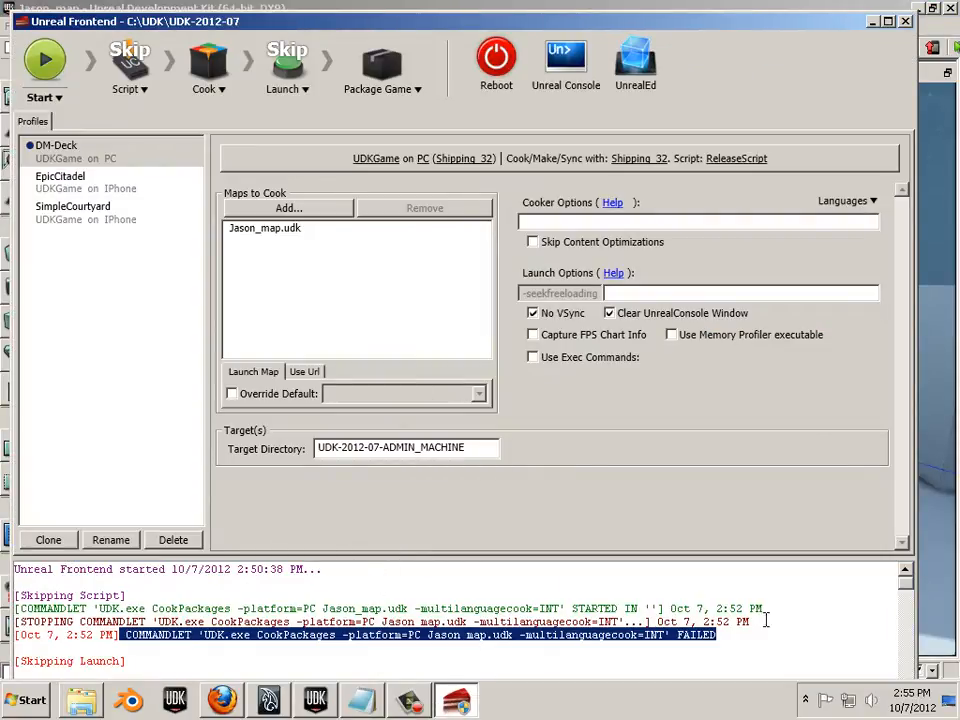
- Scroll to the end of the log and select the installer path C:\UDK\UDK-2012-07\UDKInstall-JasonGame.exe
{"action": "scroll", "coordinate": [906, 598], "scroll_direction": "down", "scroll_amount": 3}
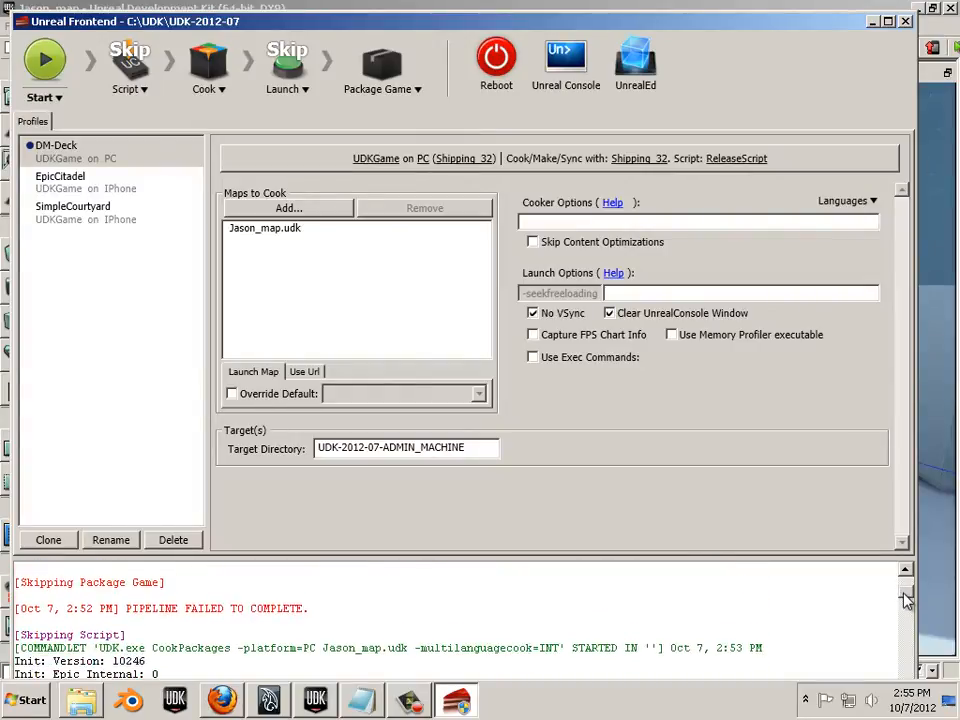
{"action": "left_click_drag", "start_coordinate": [904, 594], "coordinate": [916, 710]}
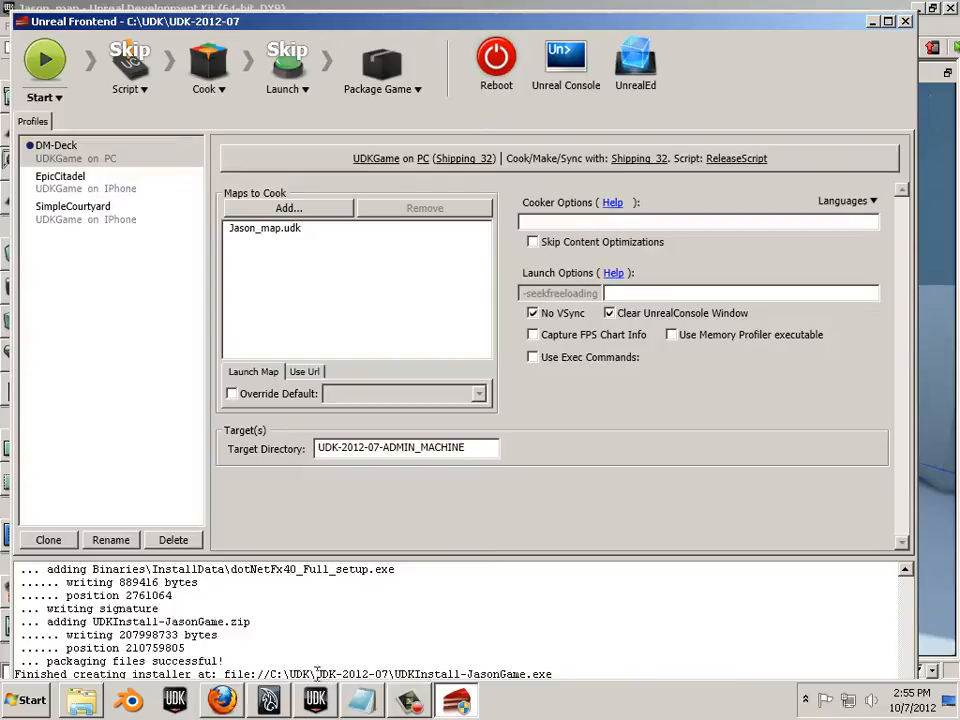
{"action": "left_click_drag", "start_coordinate": [566, 674], "coordinate": [270, 675]}
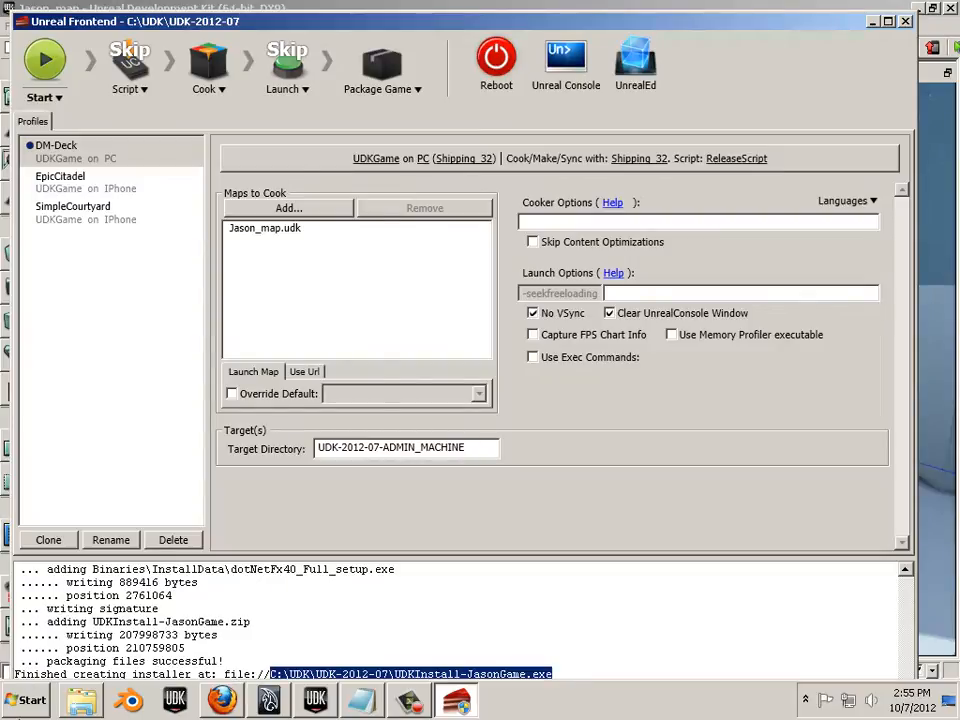
- Browse to C:\UDK\UDK-2012-07 in Explorer and select the UDKInstall-JasonGame installer
{"action": "left_click", "coordinate": [30, 690]}
{"action": "left_click", "coordinate": [312, 389]}
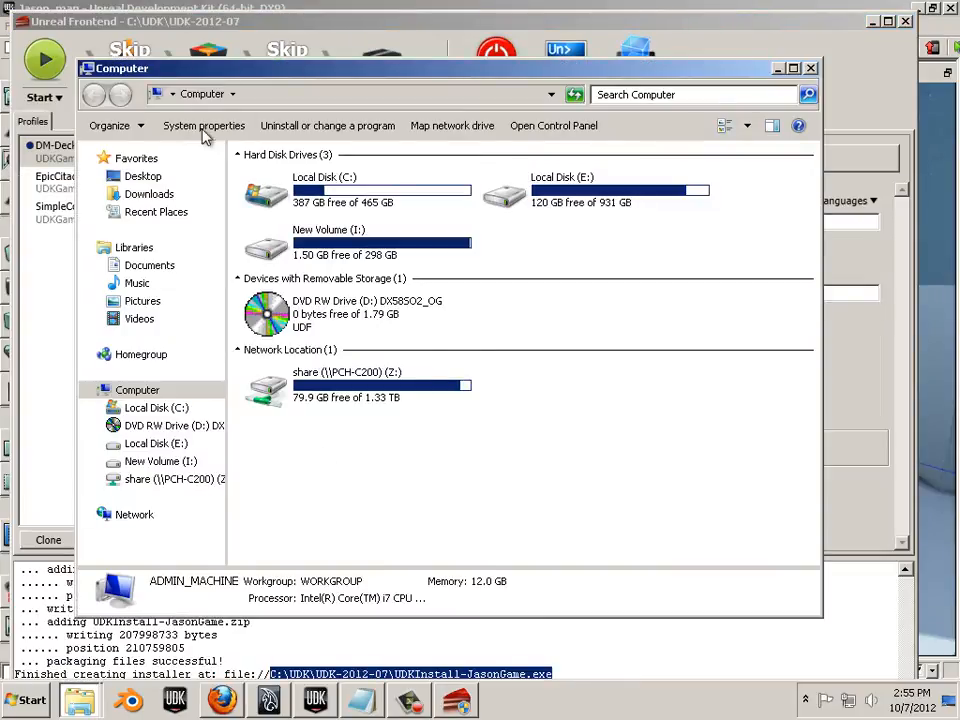
{"action": "double_click", "coordinate": [265, 190]}
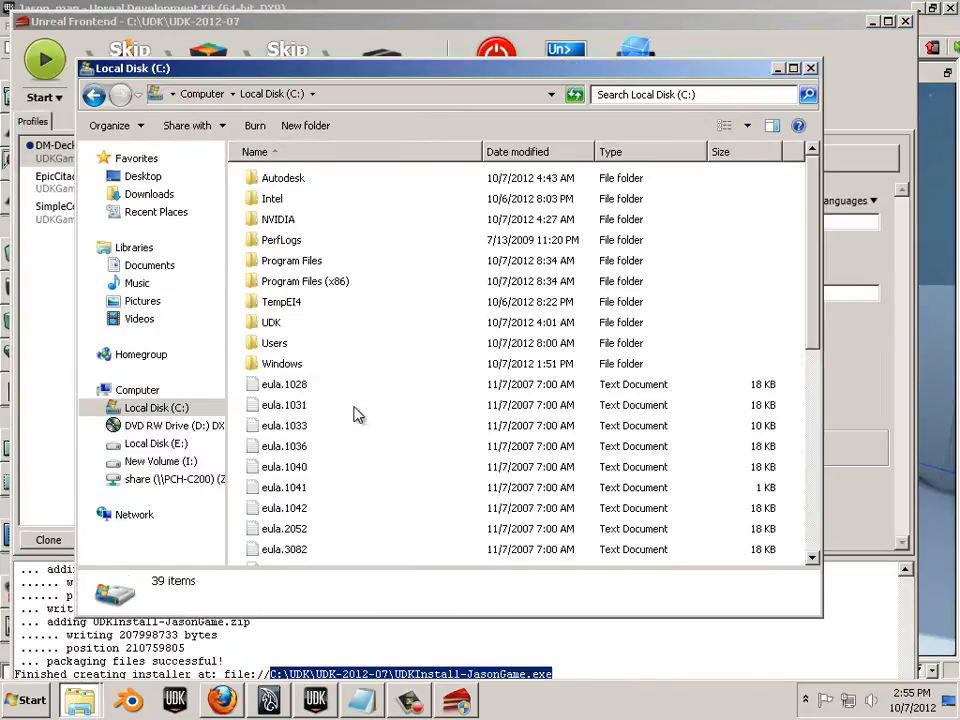
{"action": "double_click", "coordinate": [278, 323]}
{"action": "double_click", "coordinate": [300, 182]}
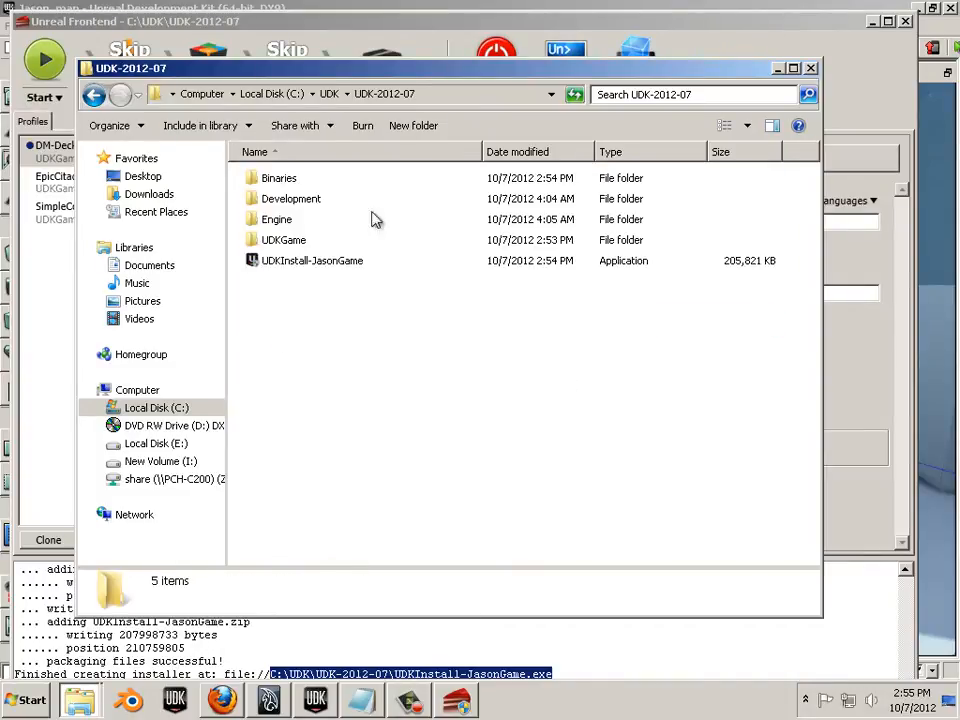
{"action": "left_click", "coordinate": [314, 262]}
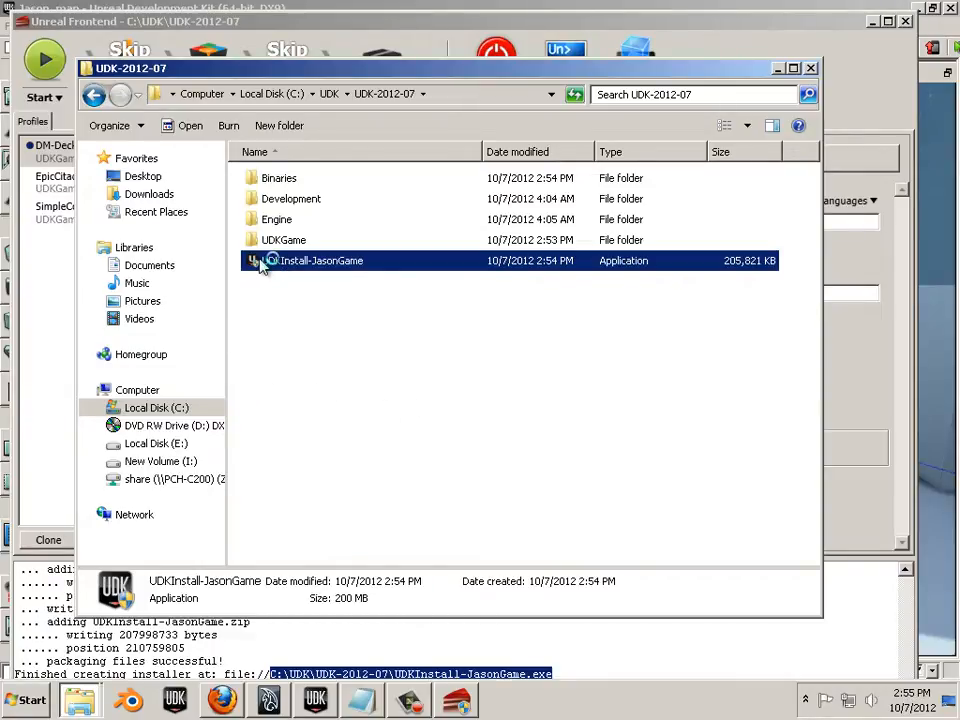
- Run UDKInstall-JasonGame as administrator, accept the license, and install to C:\UDK\test
{"action": "right_click", "coordinate": [278, 261]}
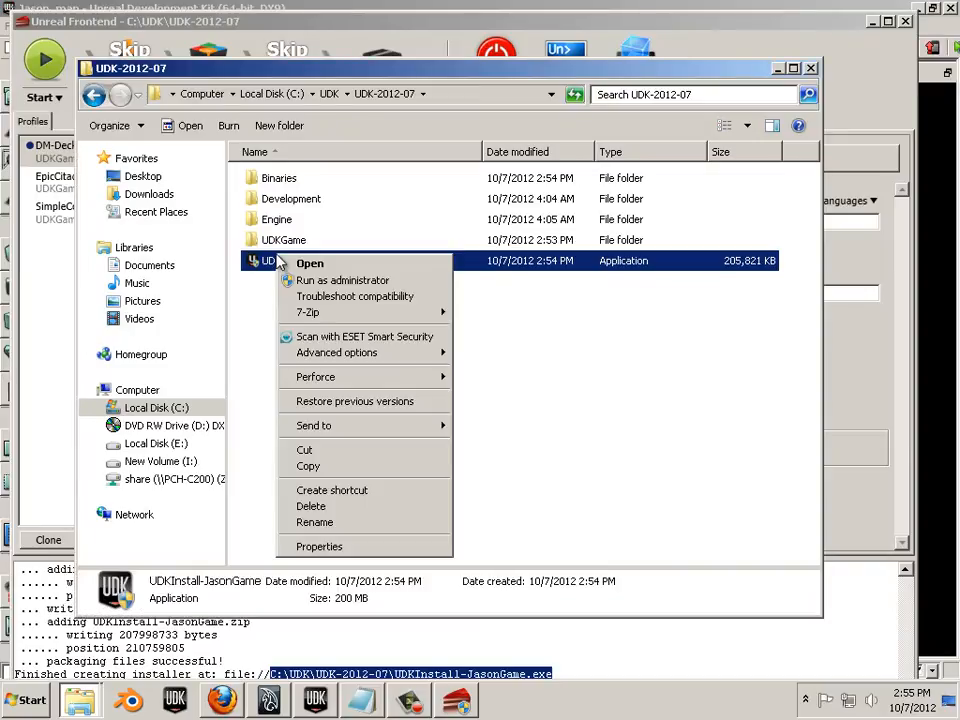
{"action": "left_click", "coordinate": [304, 281]}
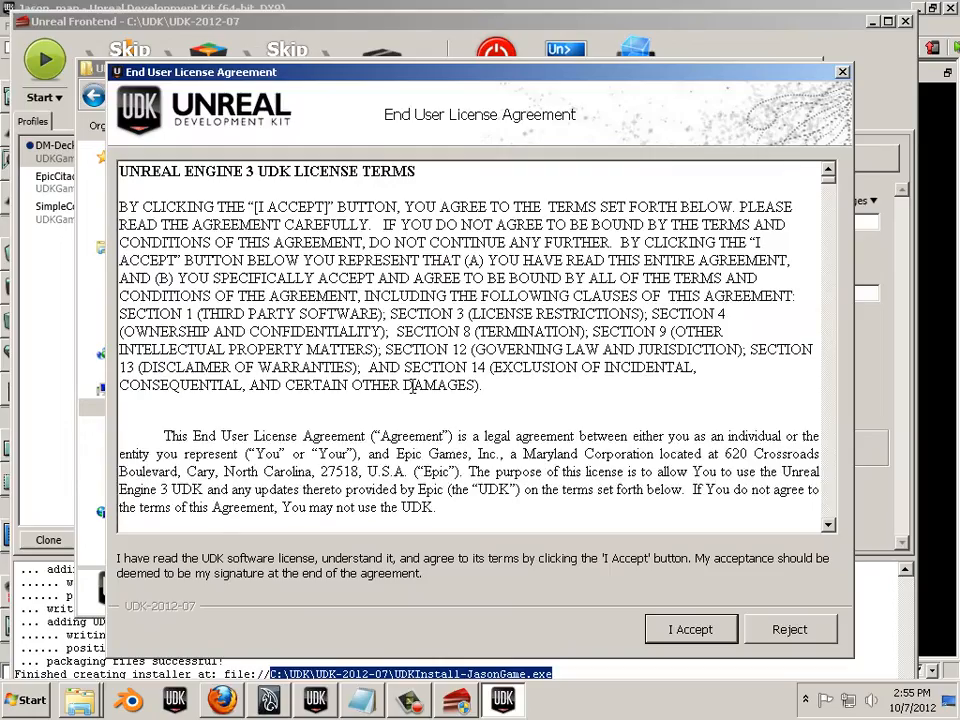
{"action": "left_click", "coordinate": [679, 635]}
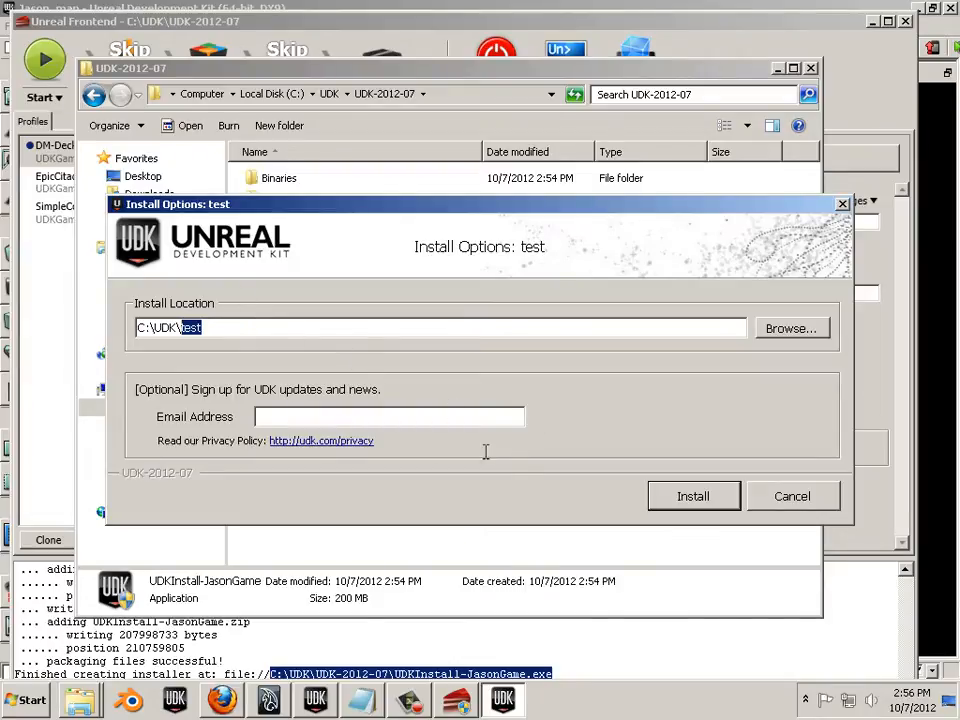
{"action": "left_click", "coordinate": [690, 496]}
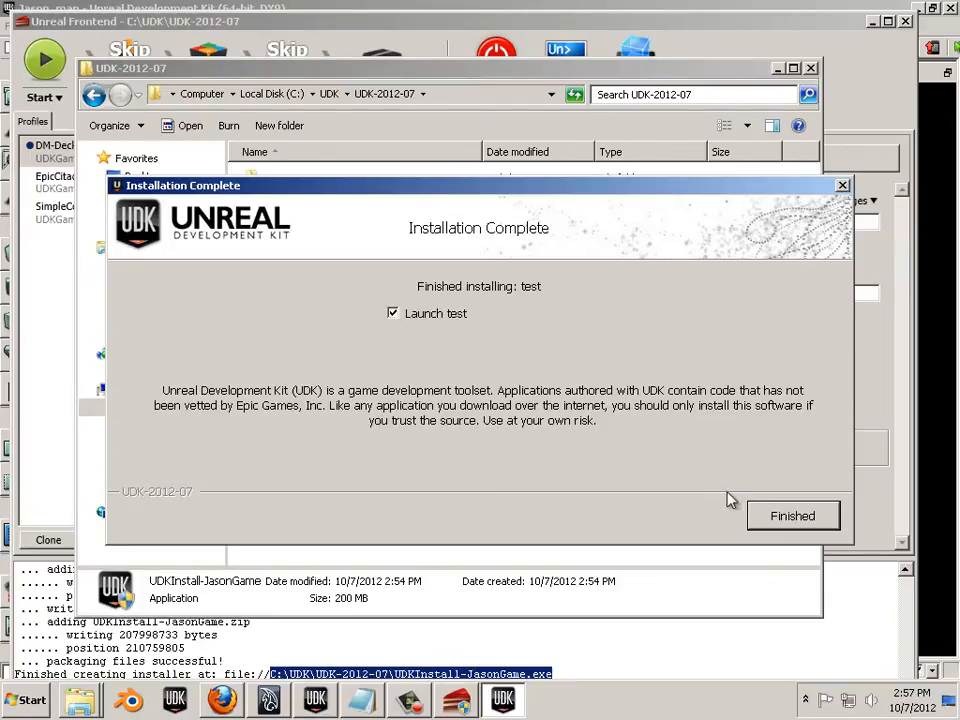
- Finish the installer to launch JasonGame, then go to Multiplayer > Host Game > Map selection
{"action": "left_click", "coordinate": [793, 516]}
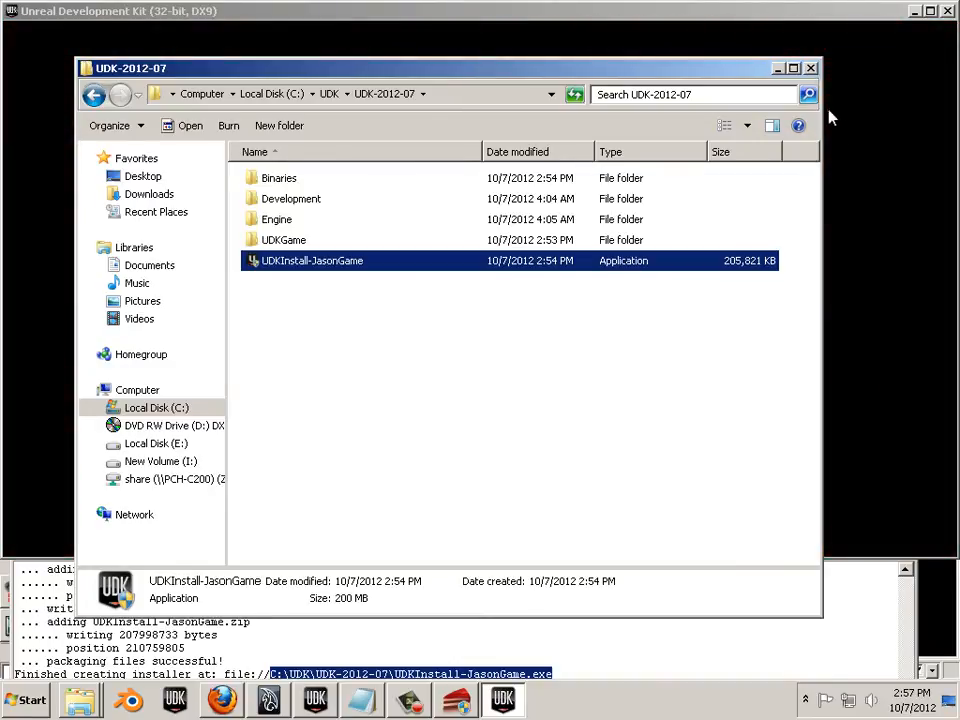
{"action": "left_click", "coordinate": [877, 103]}
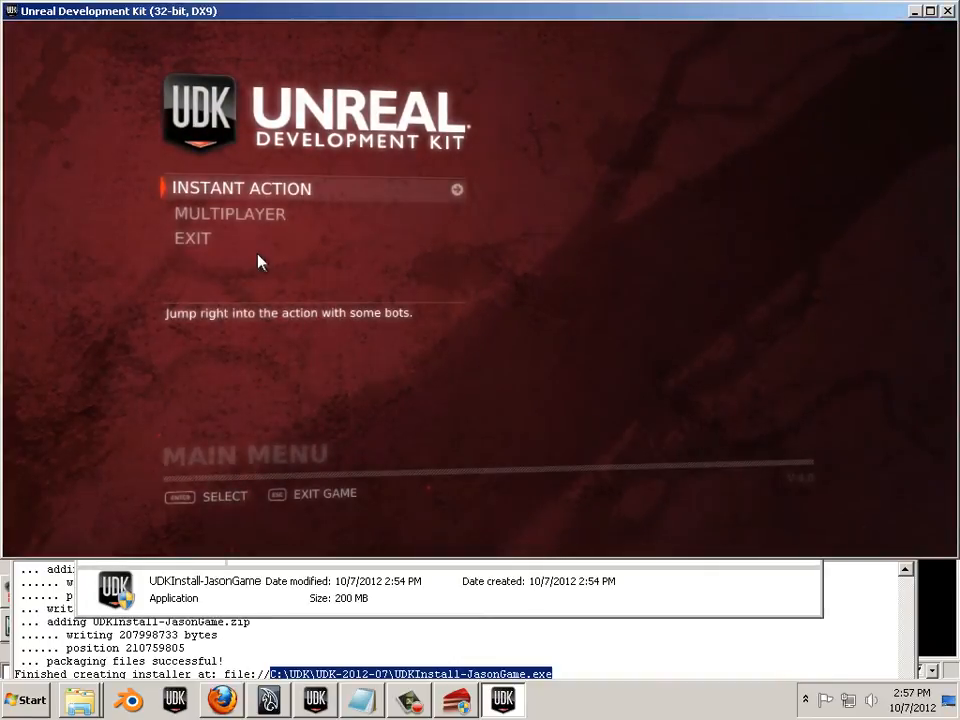
{"action": "left_click", "coordinate": [311, 218]}
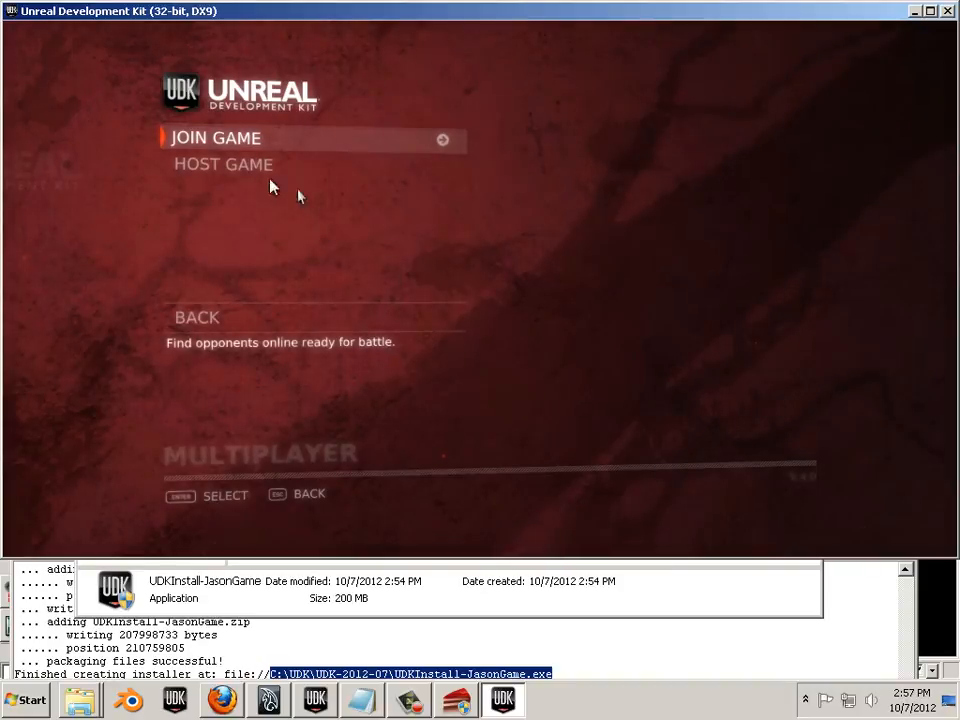
{"action": "left_click", "coordinate": [210, 170]}
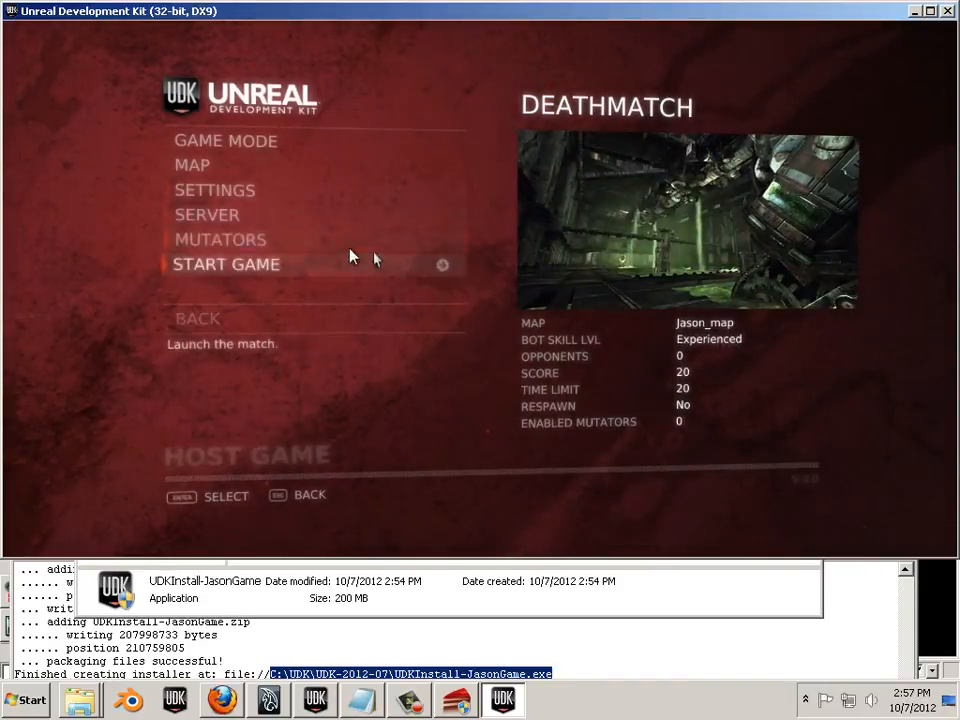
{"action": "left_click", "coordinate": [210, 177]}
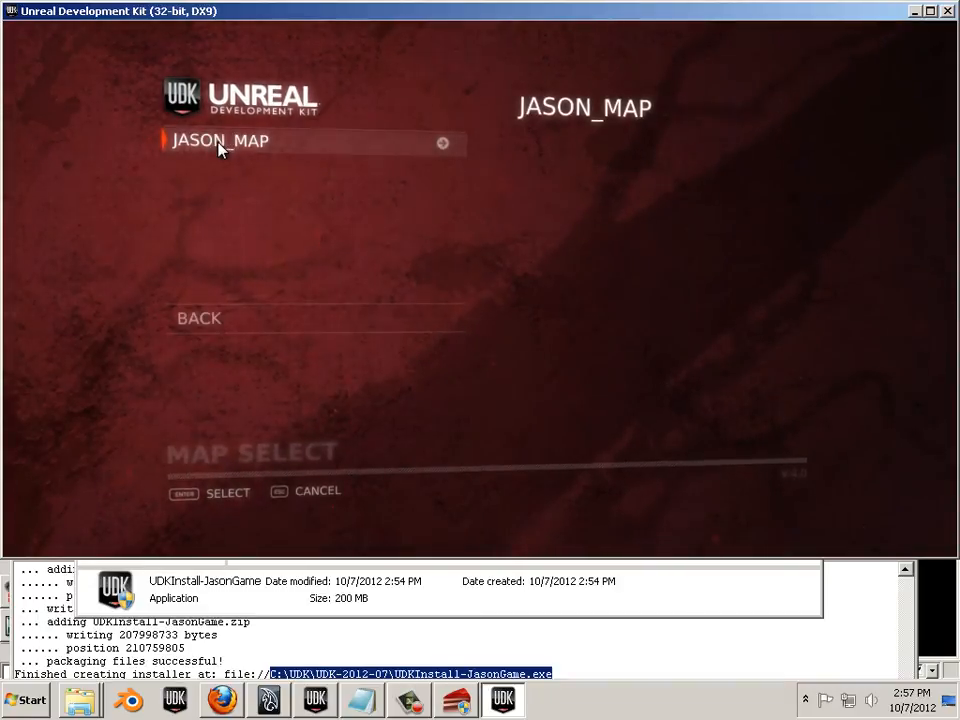
- Host JASON_MAP with Inhuman bot skill and 8 opponents, then start the deathmatch
{"action": "left_click", "coordinate": [221, 143]}
{"action": "left_click", "coordinate": [244, 192]}
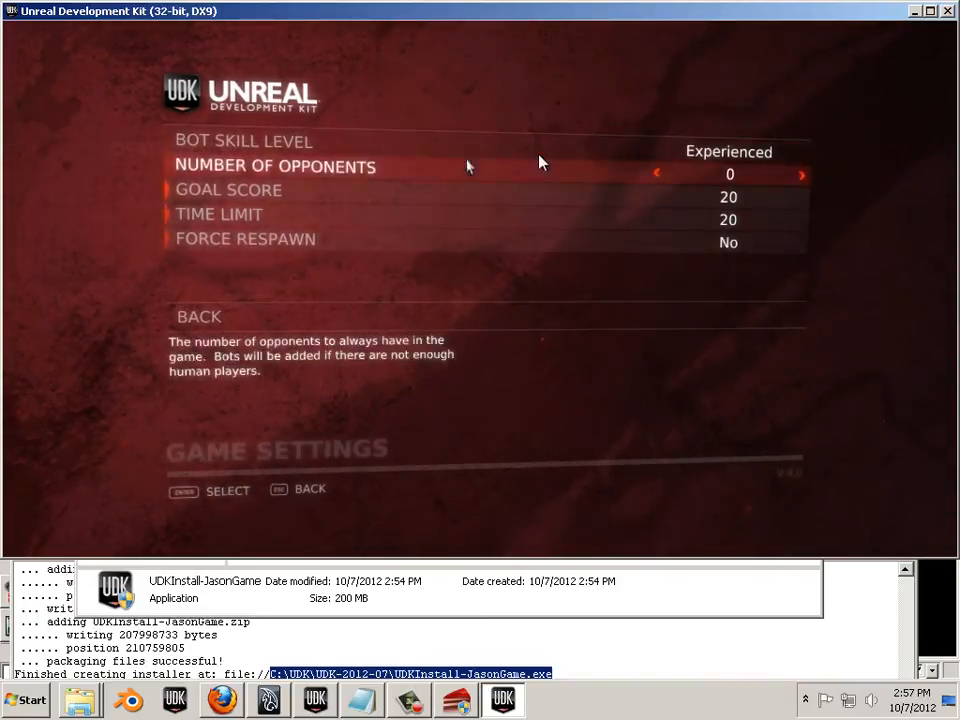
{"action": "left_click", "coordinate": [810, 152]}
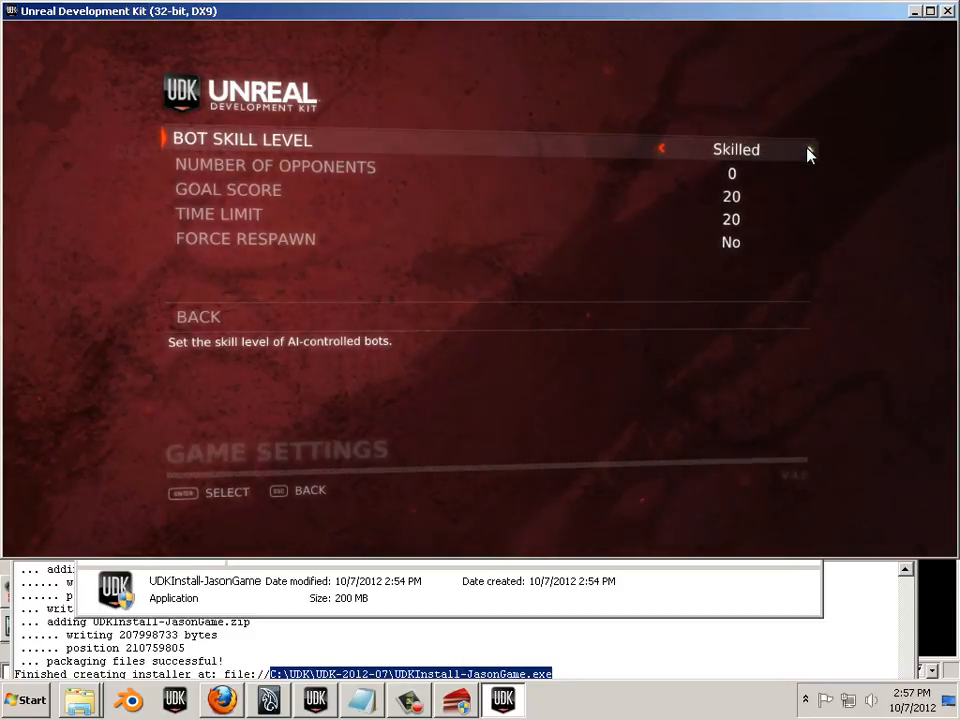
{"action": "left_click", "coordinate": [810, 152]}
{"action": "left_click", "coordinate": [810, 152]}
{"action": "left_click", "coordinate": [810, 152]}
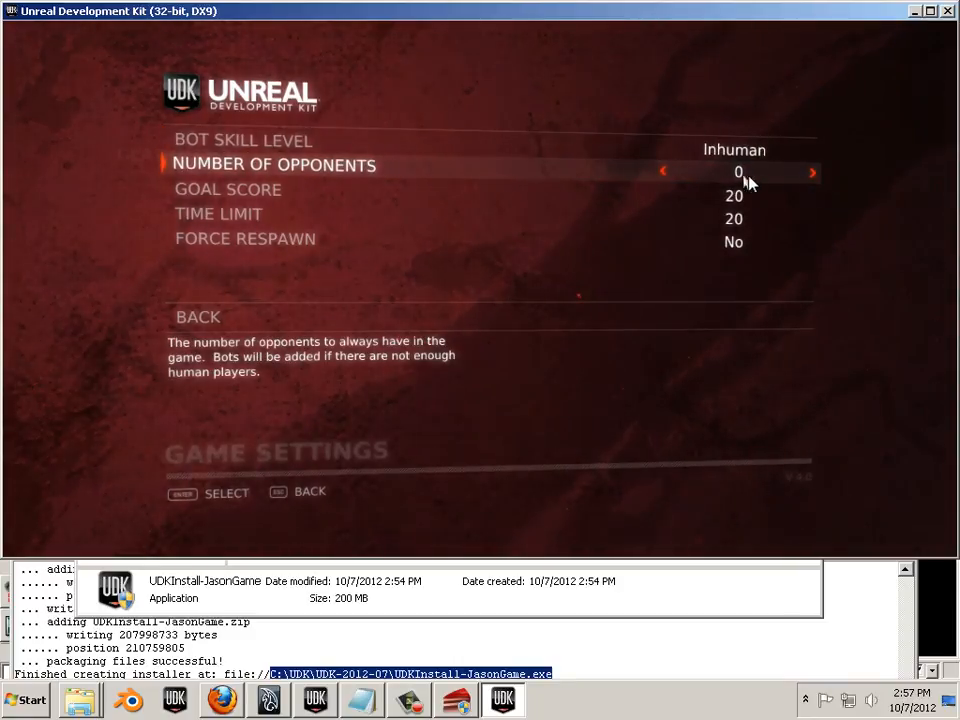
{"action": "left_click", "coordinate": [813, 174]}
{"action": "left_click", "coordinate": [813, 174]}
{"action": "left_click", "coordinate": [818, 174]}
{"action": "left_click", "coordinate": [818, 174]}
{"action": "left_click", "coordinate": [818, 174]}
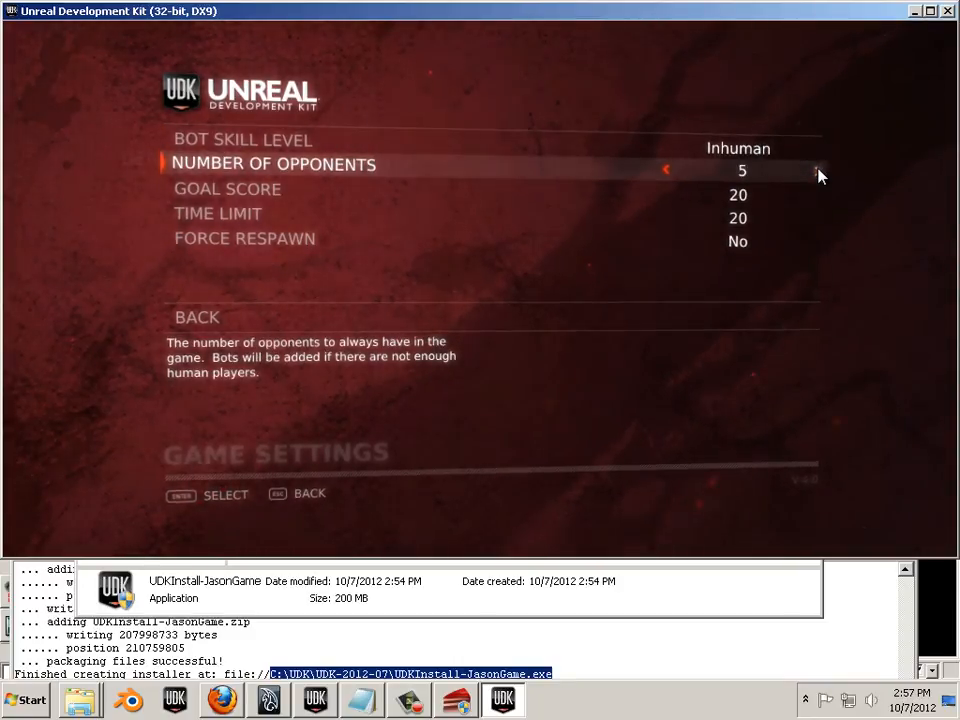
{"action": "left_click", "coordinate": [818, 174]}
{"action": "left_click", "coordinate": [818, 174]}
{"action": "left_click", "coordinate": [818, 174]}
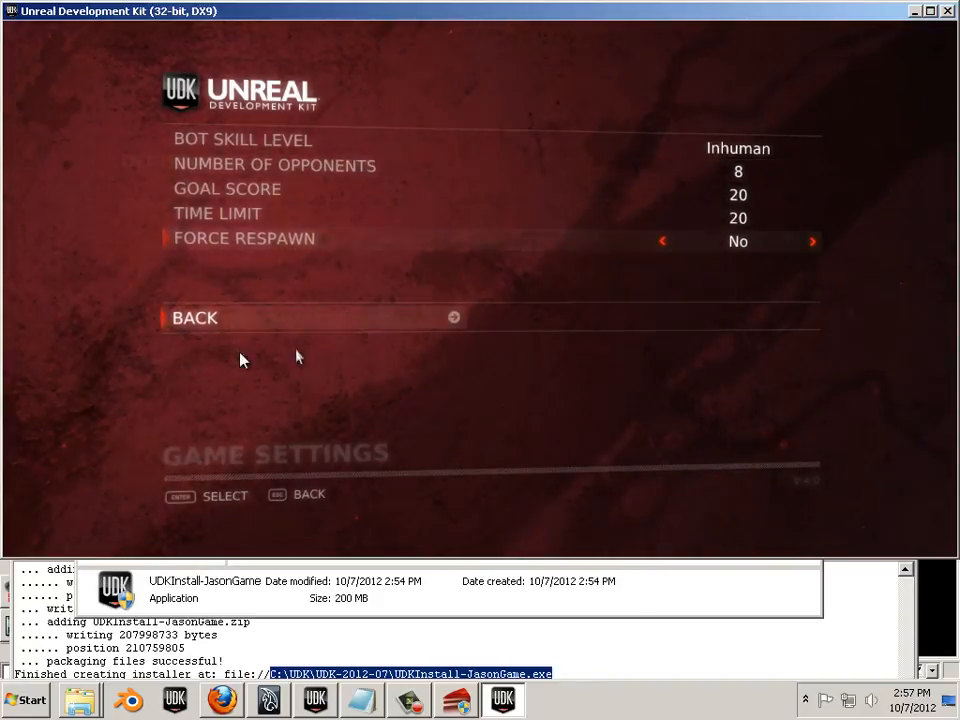
{"action": "left_click", "coordinate": [212, 320]}
{"action": "left_click", "coordinate": [272, 266]}
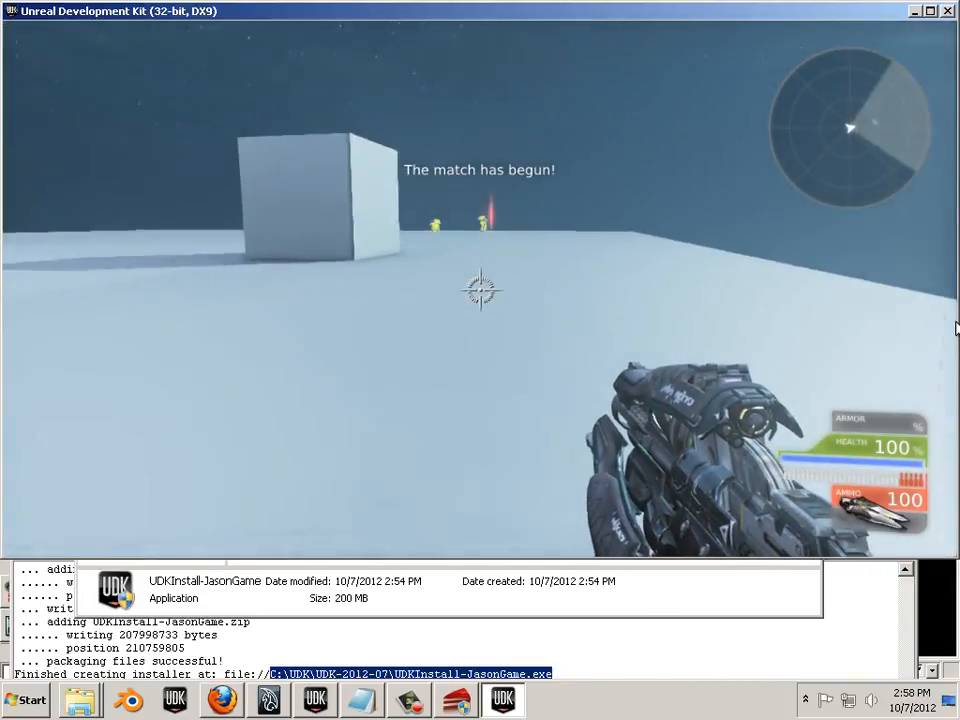
- Move through Jason_map with WASD, fire the beam weapon at the bots, then pause the match
{"action": "key", "text": "w"}
{"action": "key", "text": "d"}
{"action": "key", "text": "w"}
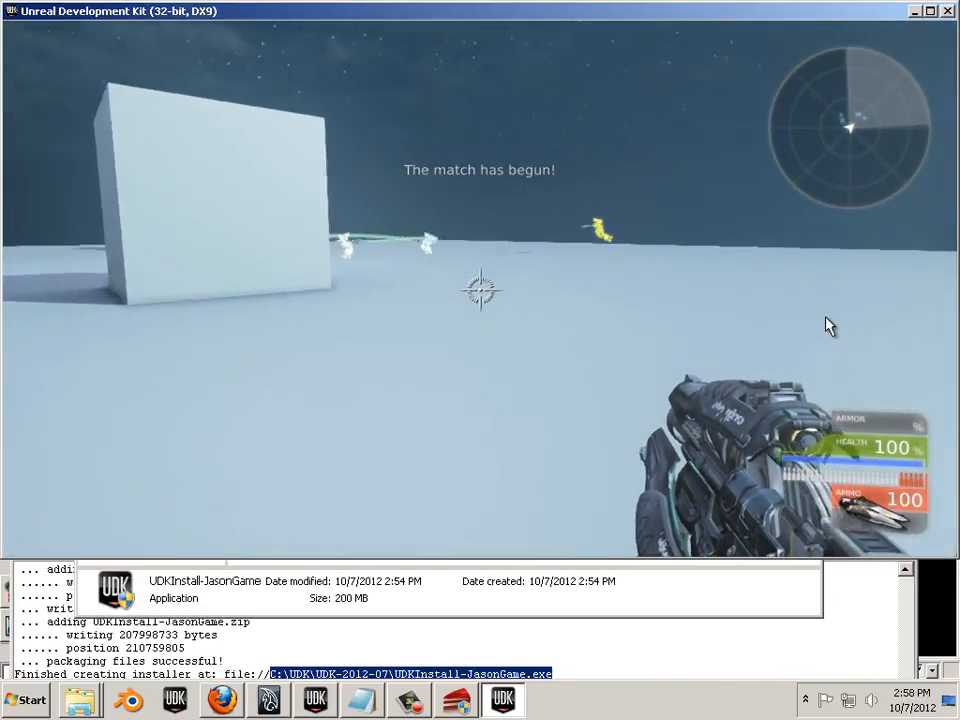
{"action": "left_click_drag", "start_coordinate": [735, 320], "coordinate": [765, 315]}
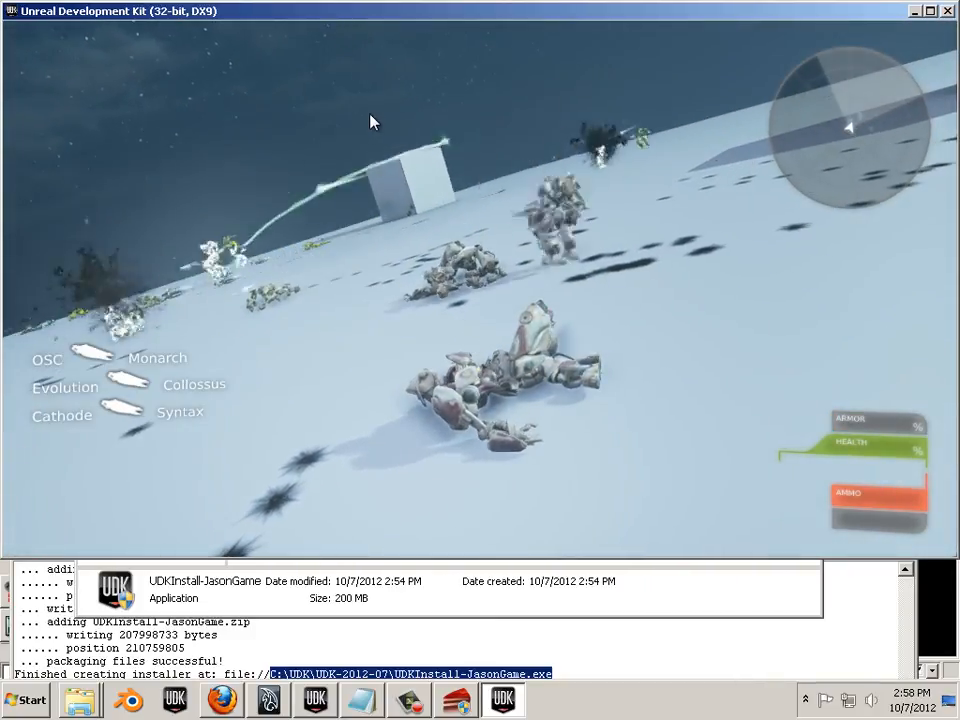
{"action": "key", "text": "Escape"}
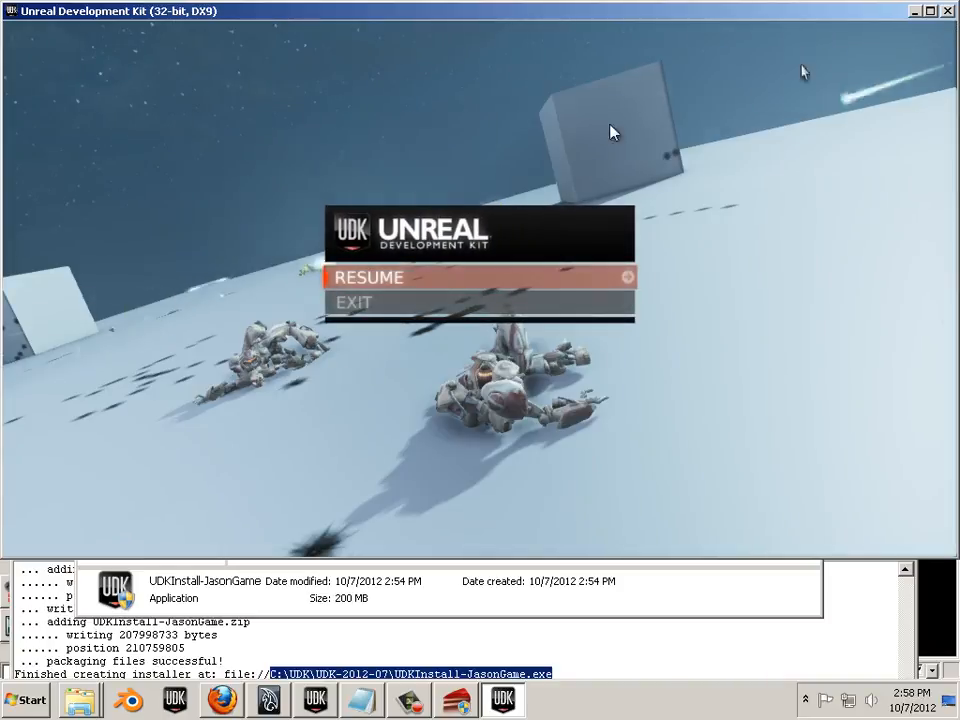
- Leave the match for the main menu and confirm quitting JasonGame
{"action": "key", "text": "Down"}
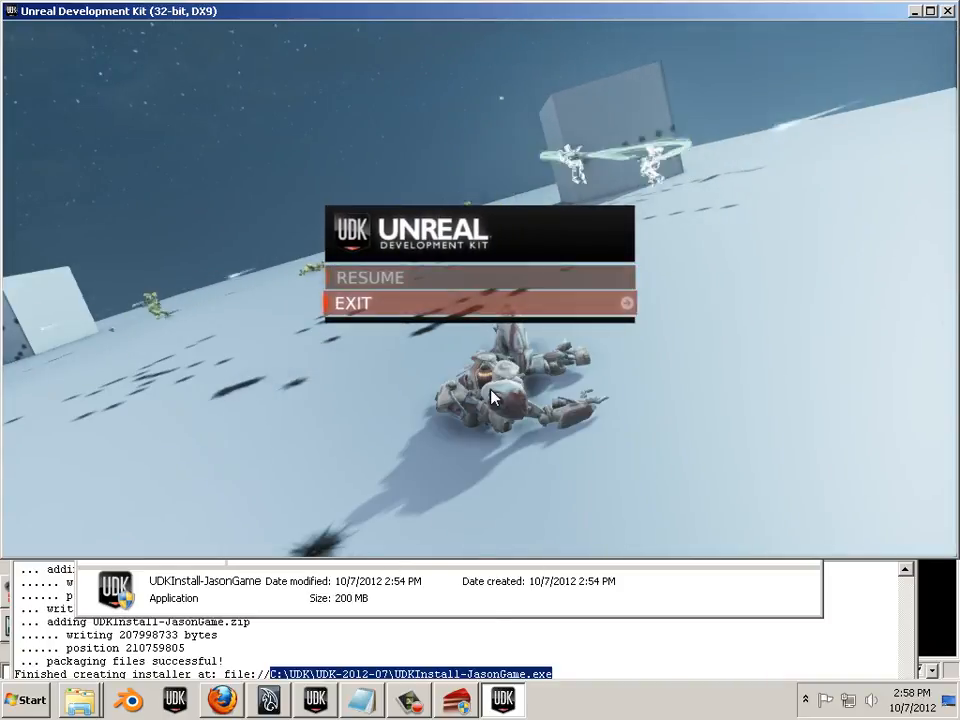
{"action": "key", "text": "Return"}
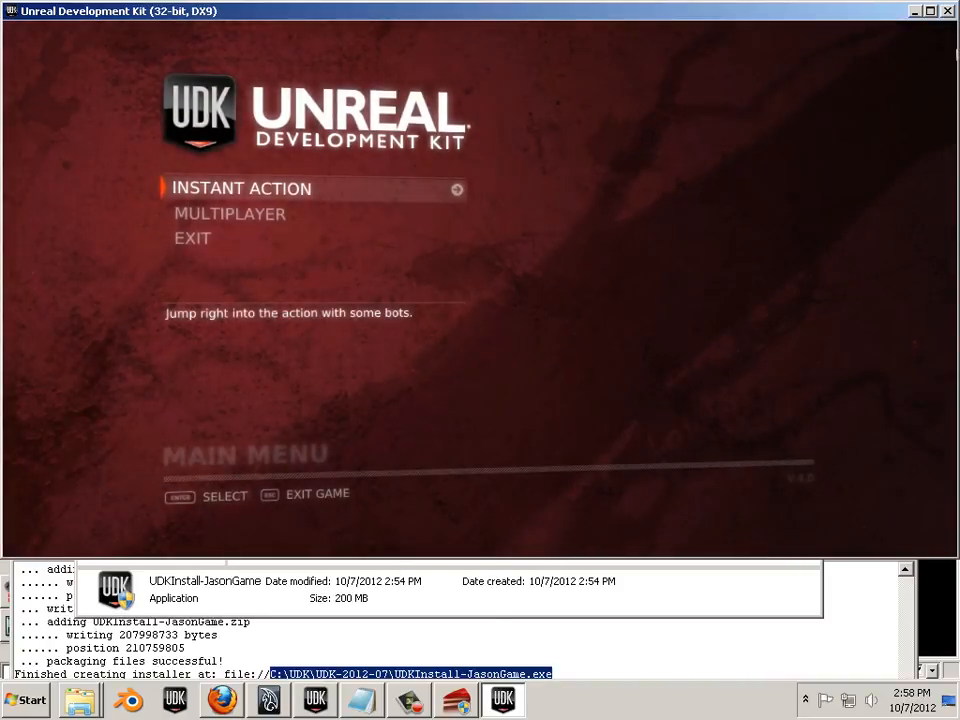
{"action": "key", "text": "Escape"}
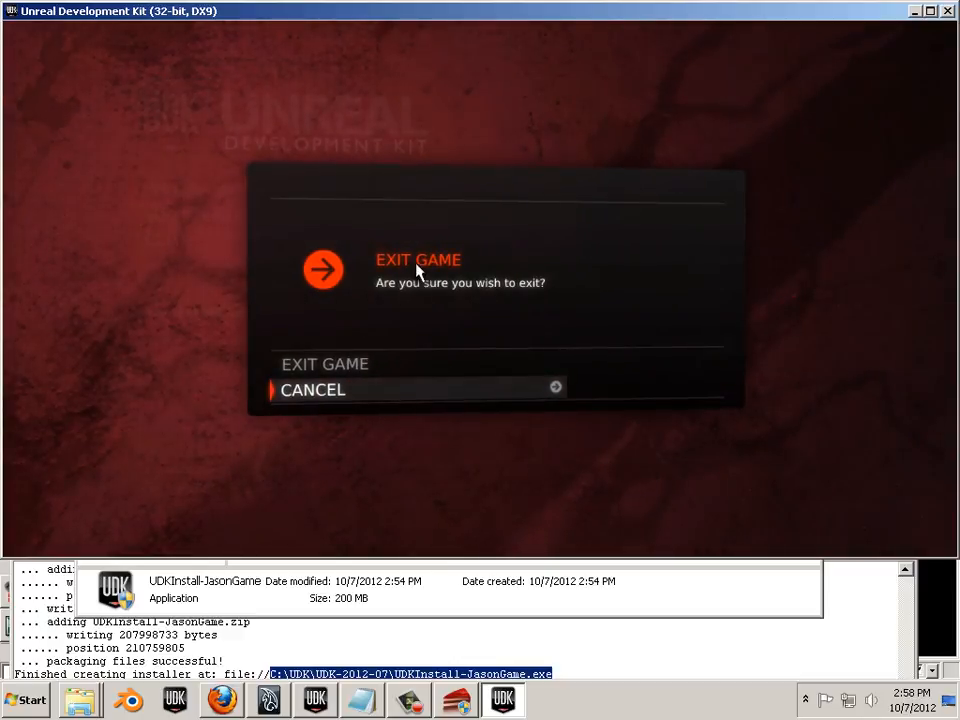
{"action": "left_click", "coordinate": [315, 366]}
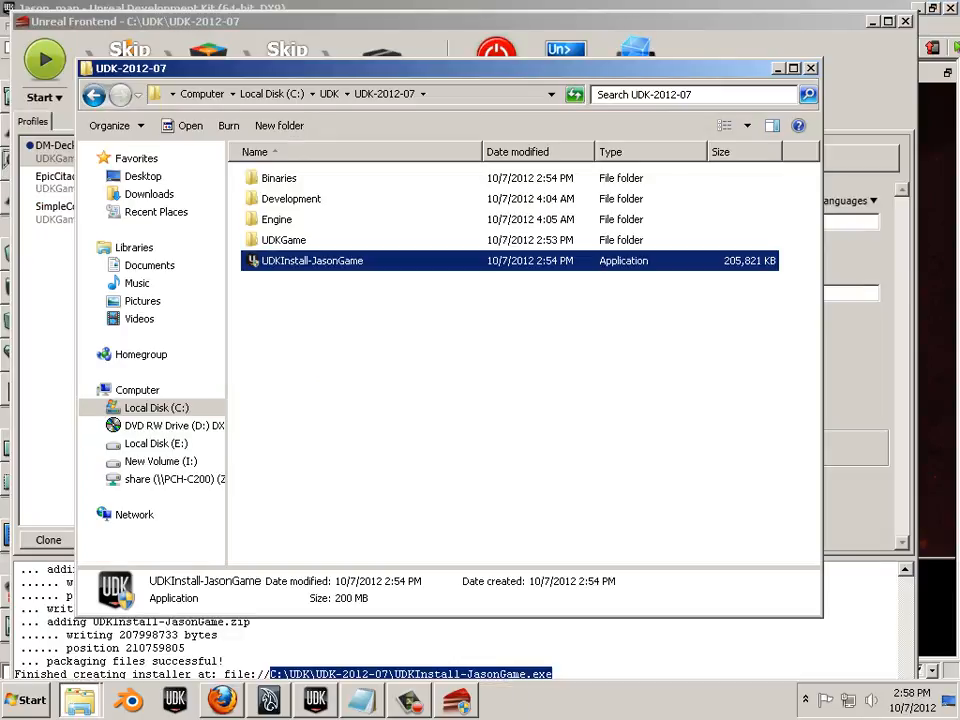